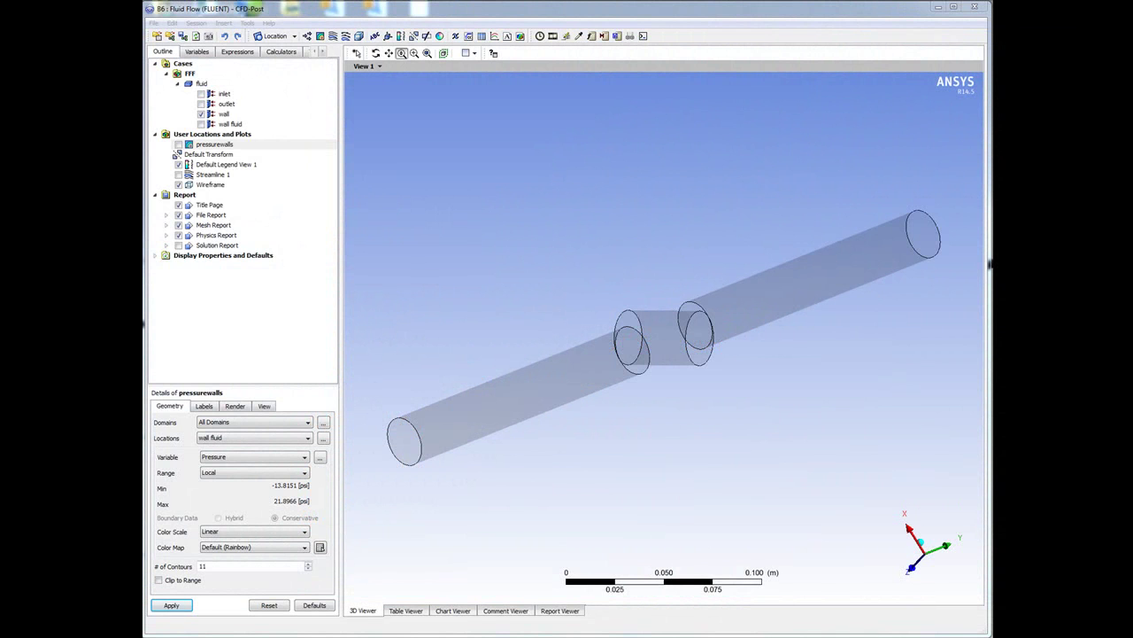
Step: Insert a new plane location named Velocity Contour
left_click(274, 35)
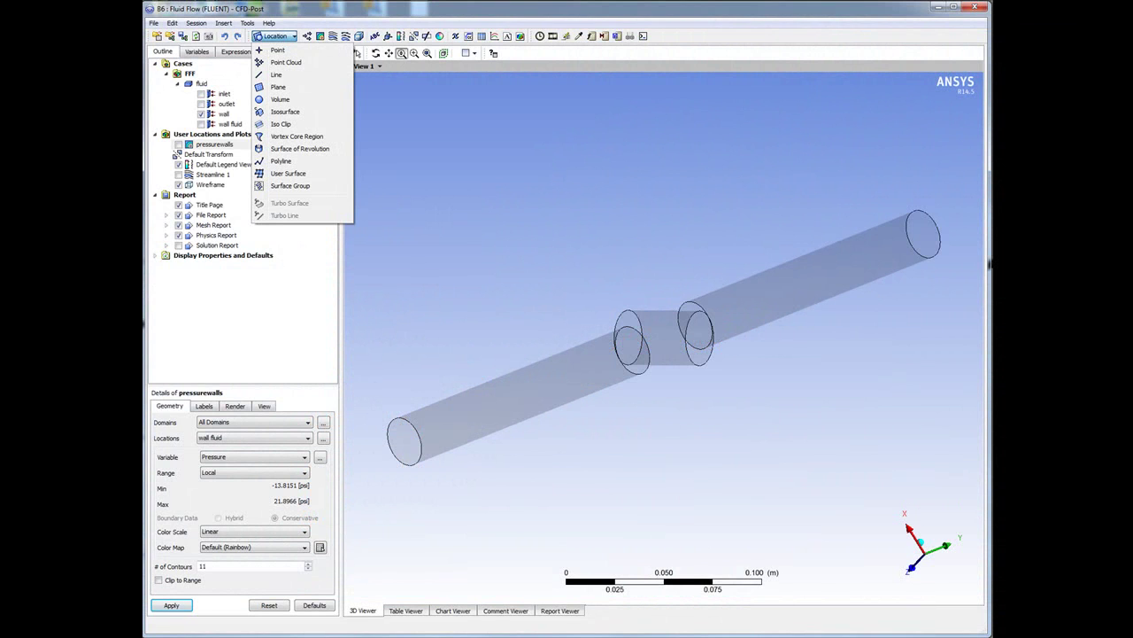
left_click(278, 87)
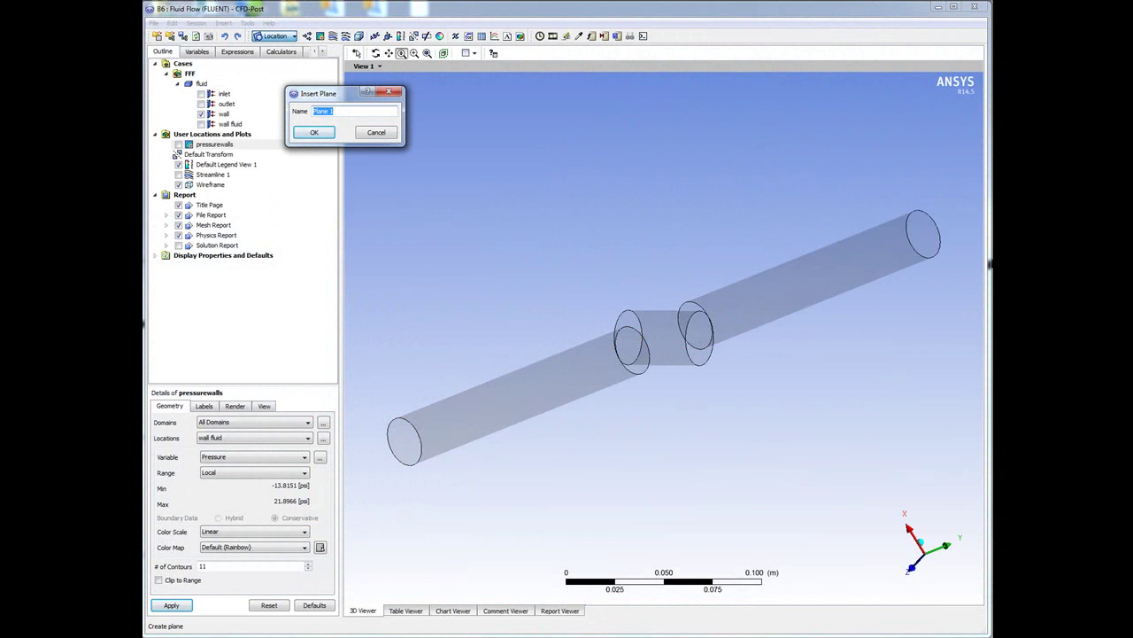
type("P")
key("BackSpace")
type("Velocity Contour")
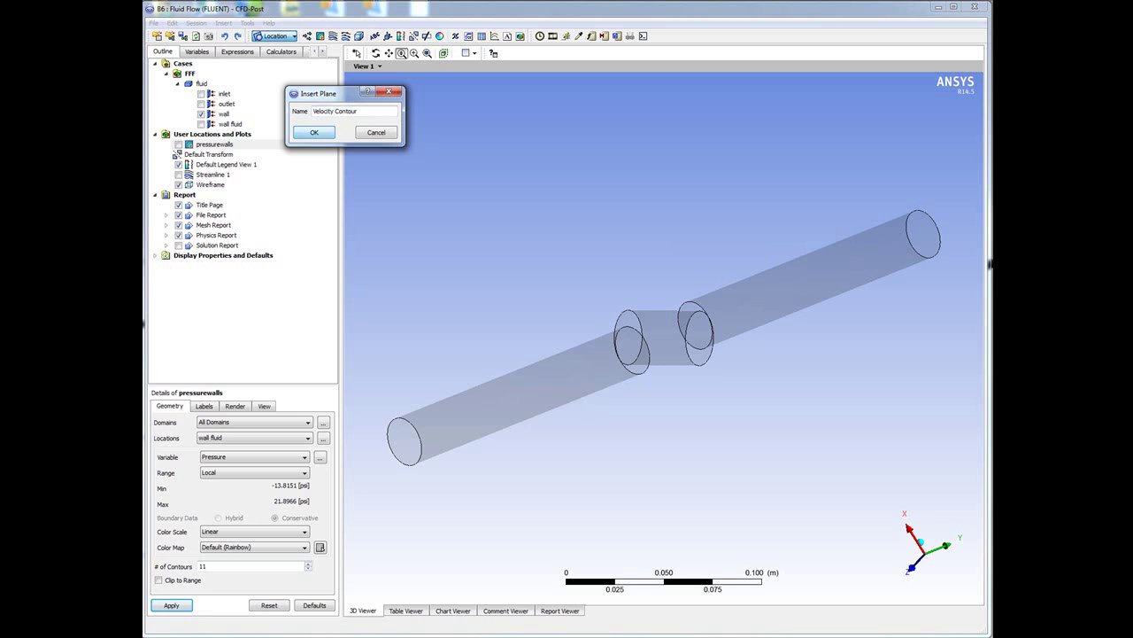
key("Return")
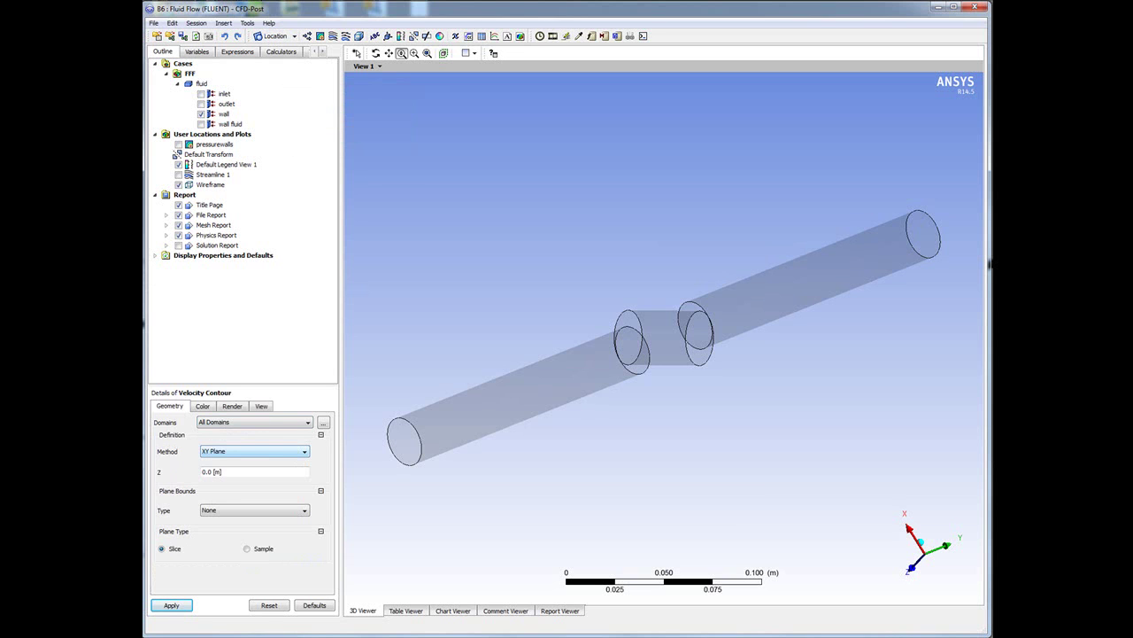
Step: Color the Velocity Contour plane by the variable Velocity and apply it
left_click(203, 405)
left_click(254, 422)
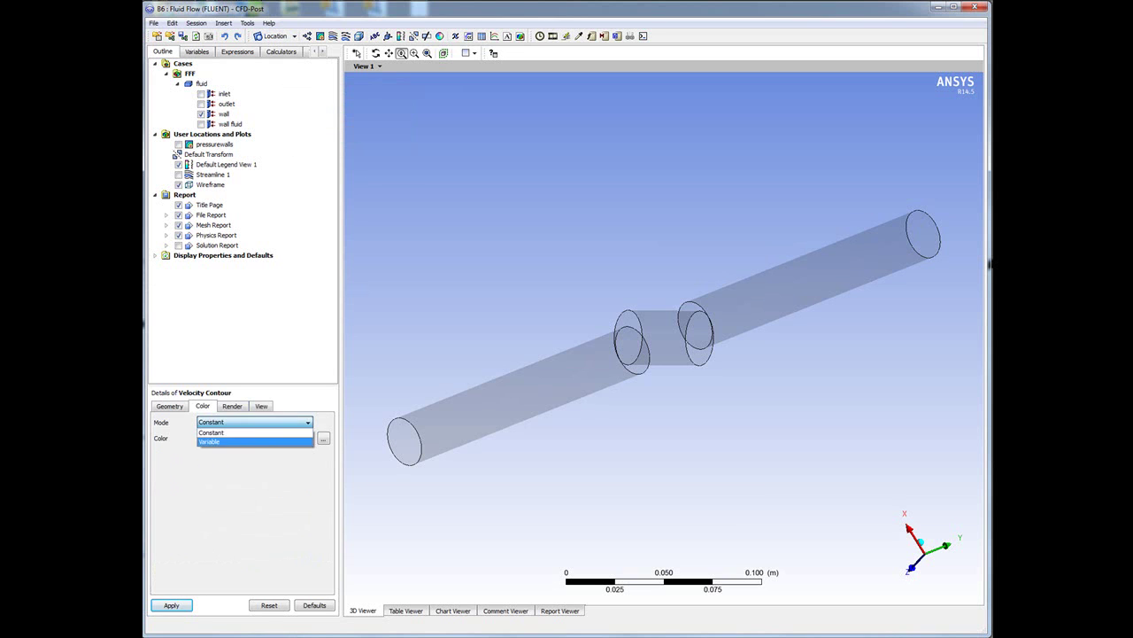
left_click(252, 434)
left_click(254, 441)
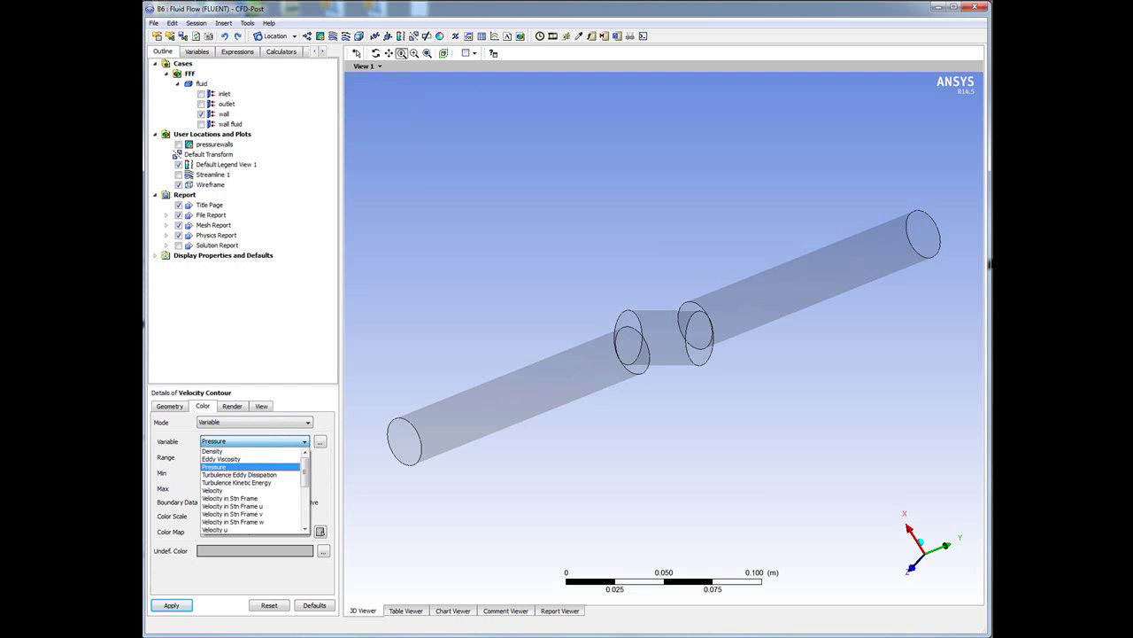
left_click_drag(304, 471, 304, 480)
left_click(213, 467)
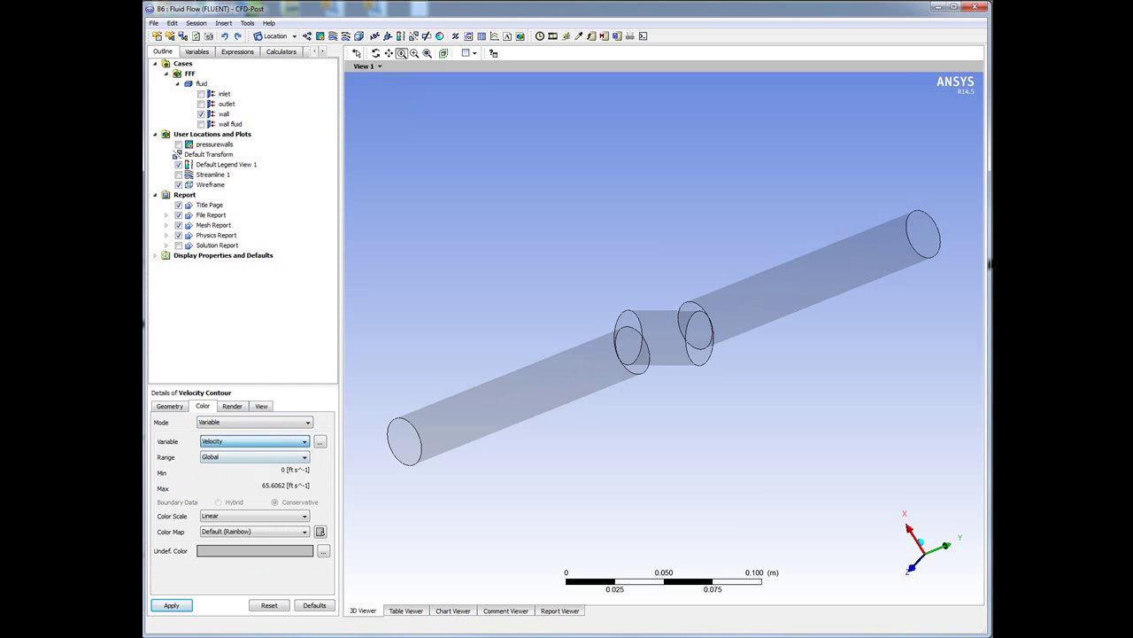
left_click(171, 604)
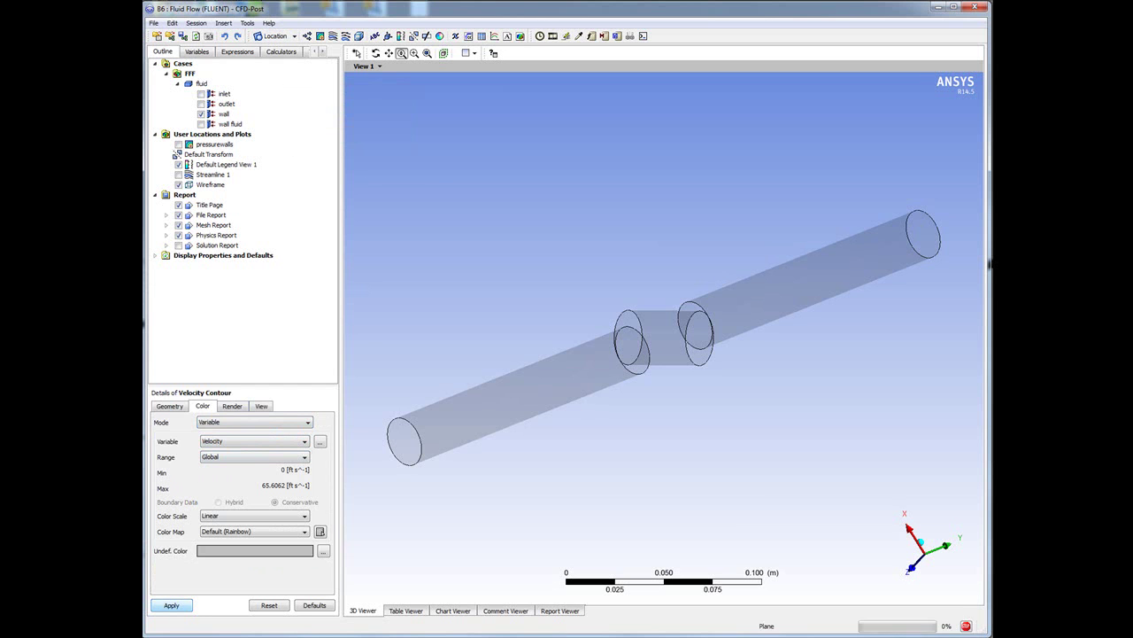
Step: Turn off lighting for the Velocity Contour plane and apply the render settings
scroll(664, 337, "down", 3)
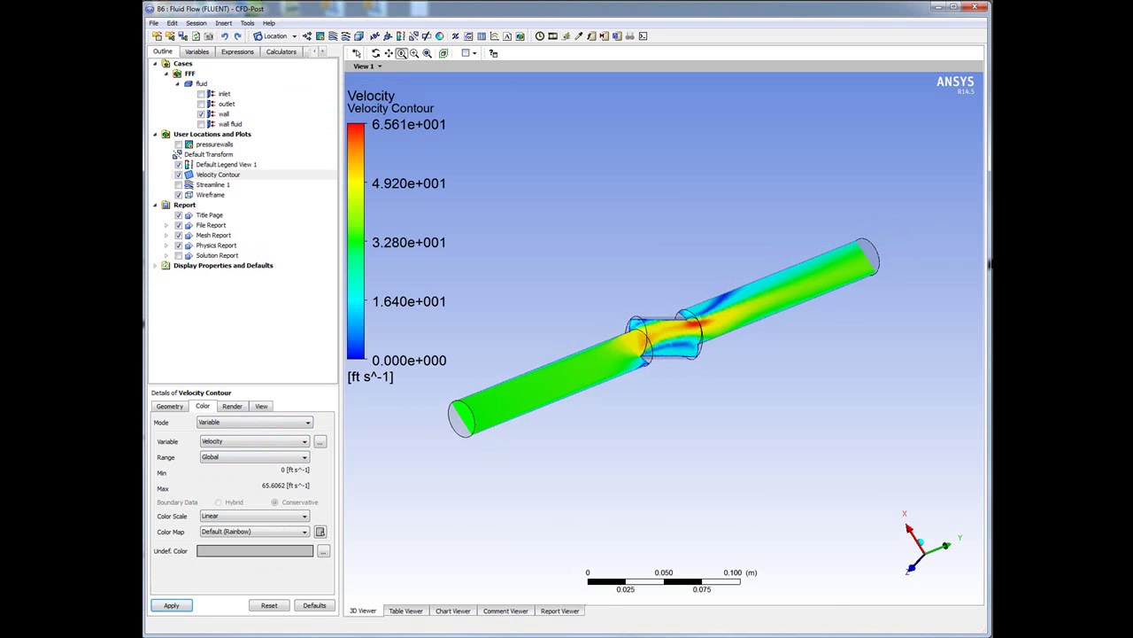
scroll(664, 337, "up", 5)
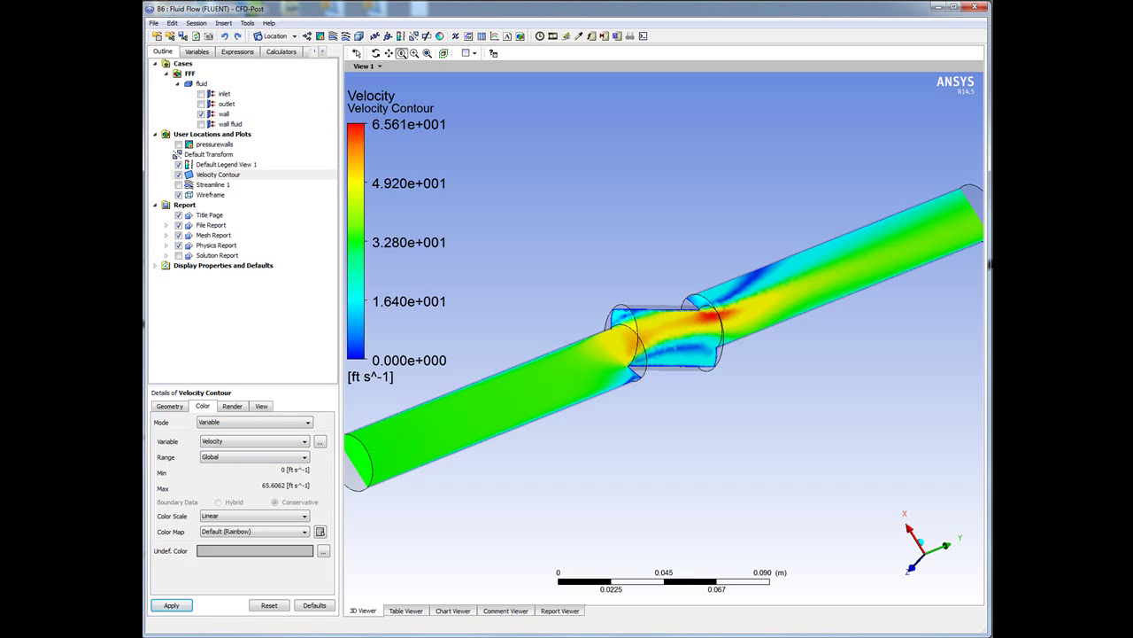
left_click(376, 53)
left_click_drag(611, 372, 614, 288)
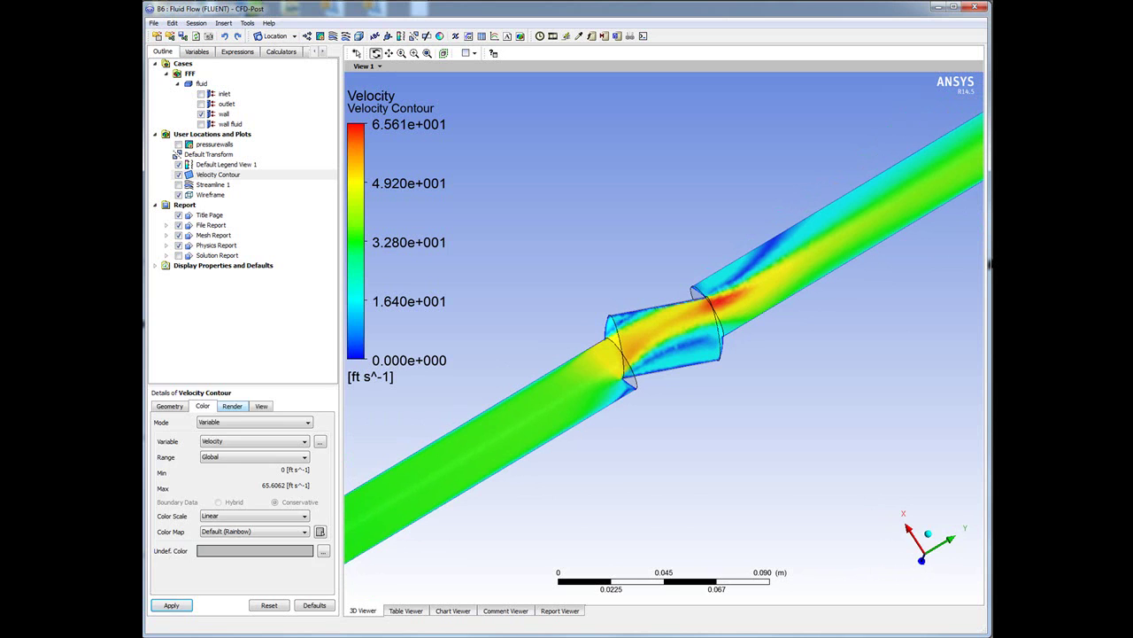
left_click(232, 406)
left_click(254, 454)
left_click(254, 454)
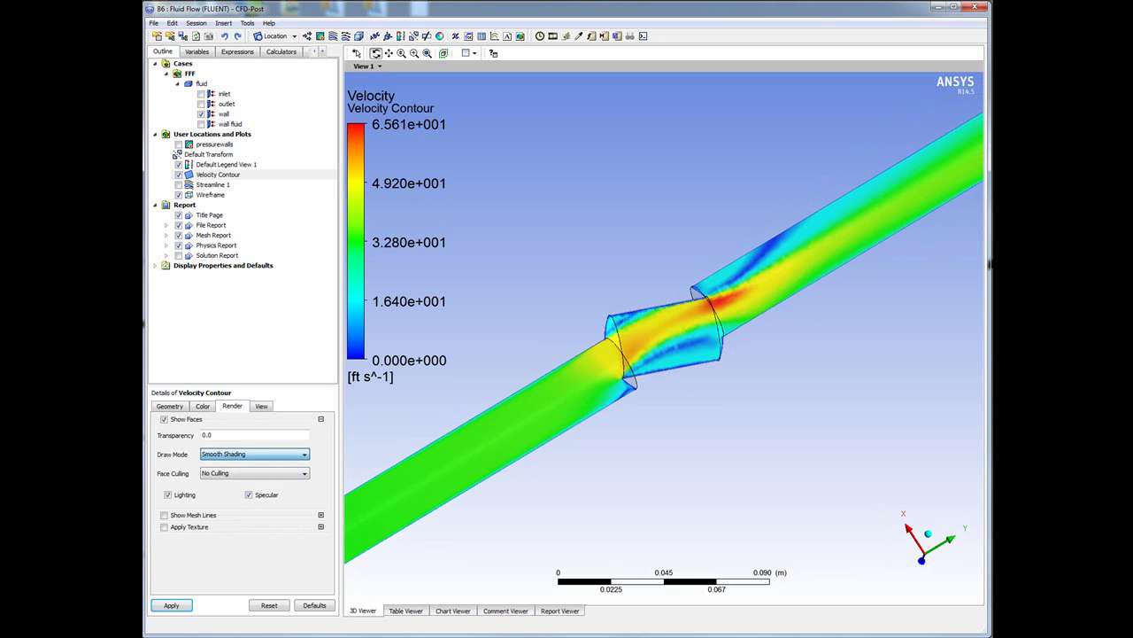
left_click(168, 494)
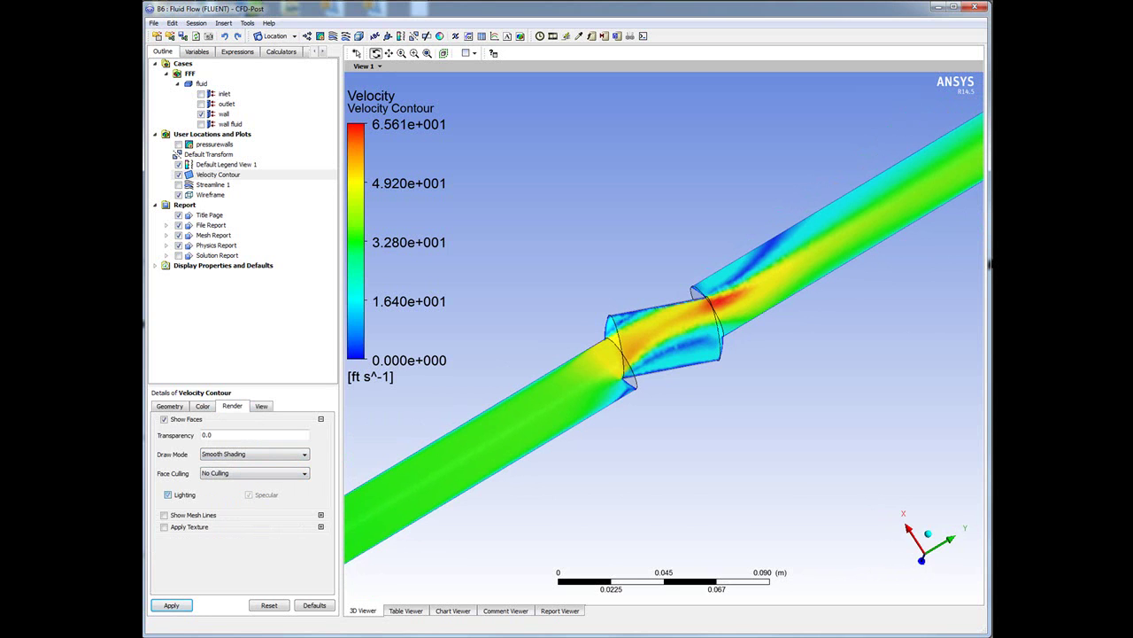
left_click(172, 604)
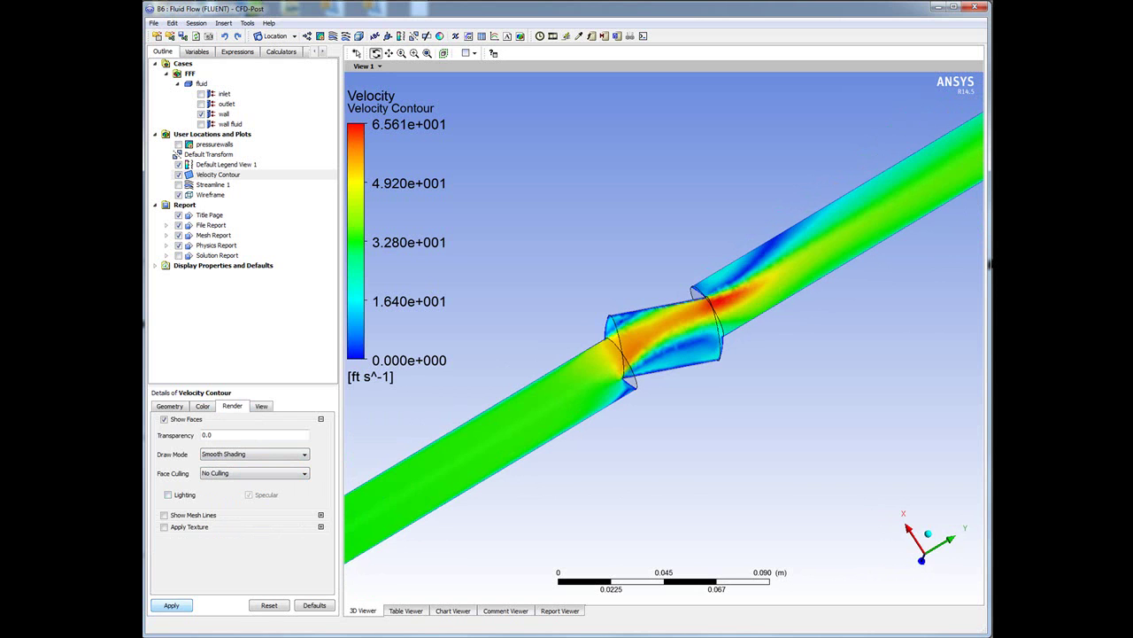
left_click(401, 53)
left_click_drag(664, 338, 664, 257)
right_click(233, 174)
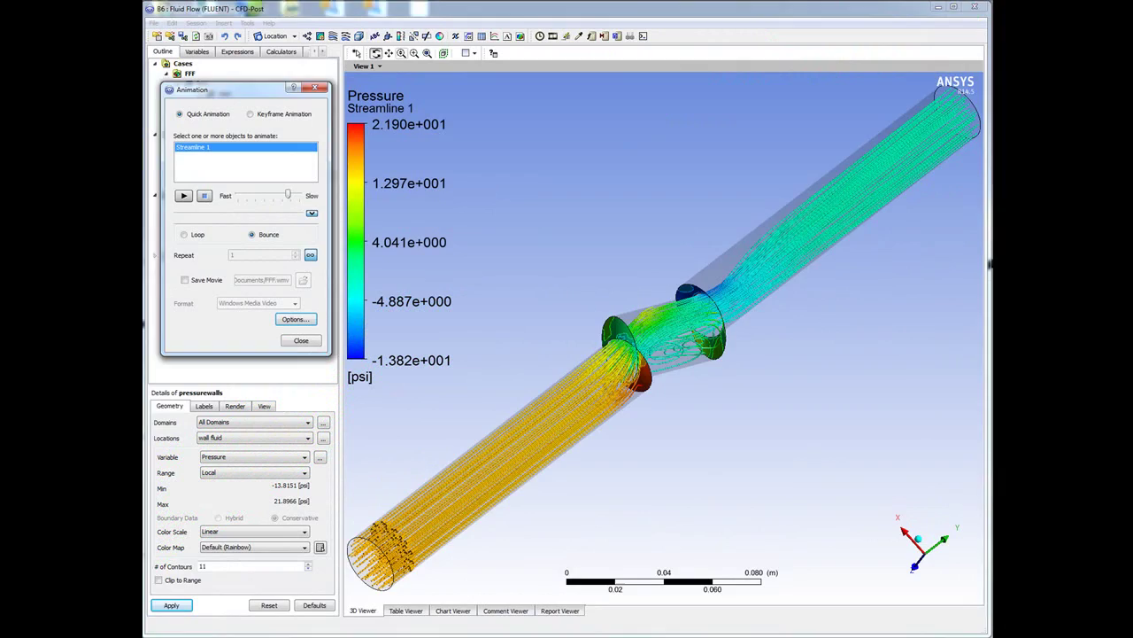
Step: Inspect the streamlines in the offset middle section and play the quick animation of Streamline 1
scroll(664, 332, "up", 3)
left_click_drag(664, 338, 712, 337)
left_click(376, 54)
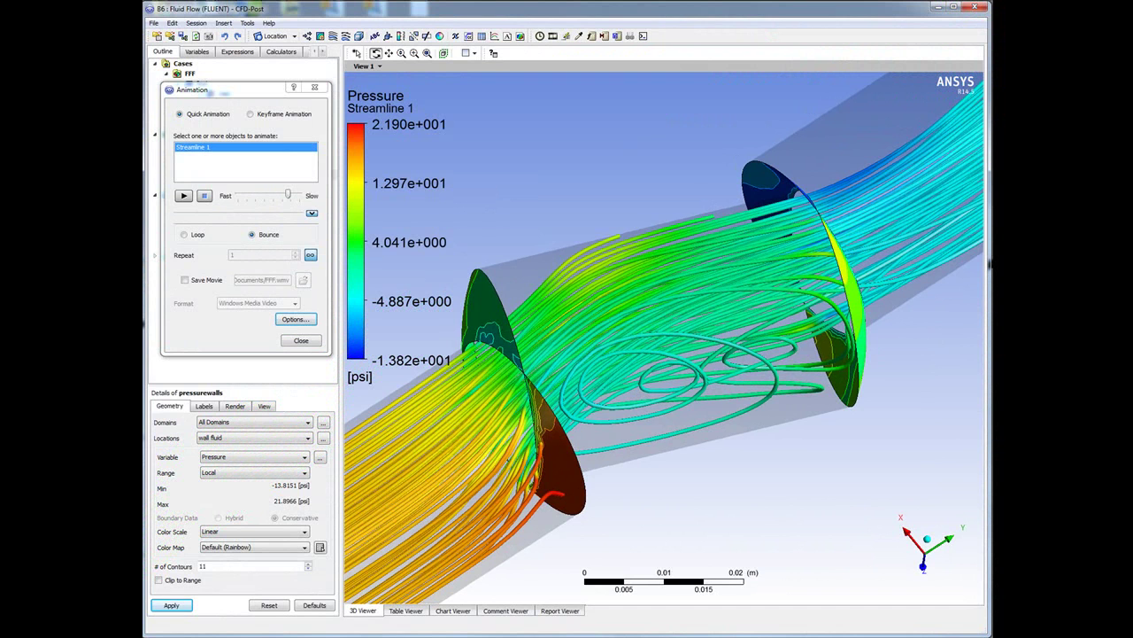
left_click(183, 196)
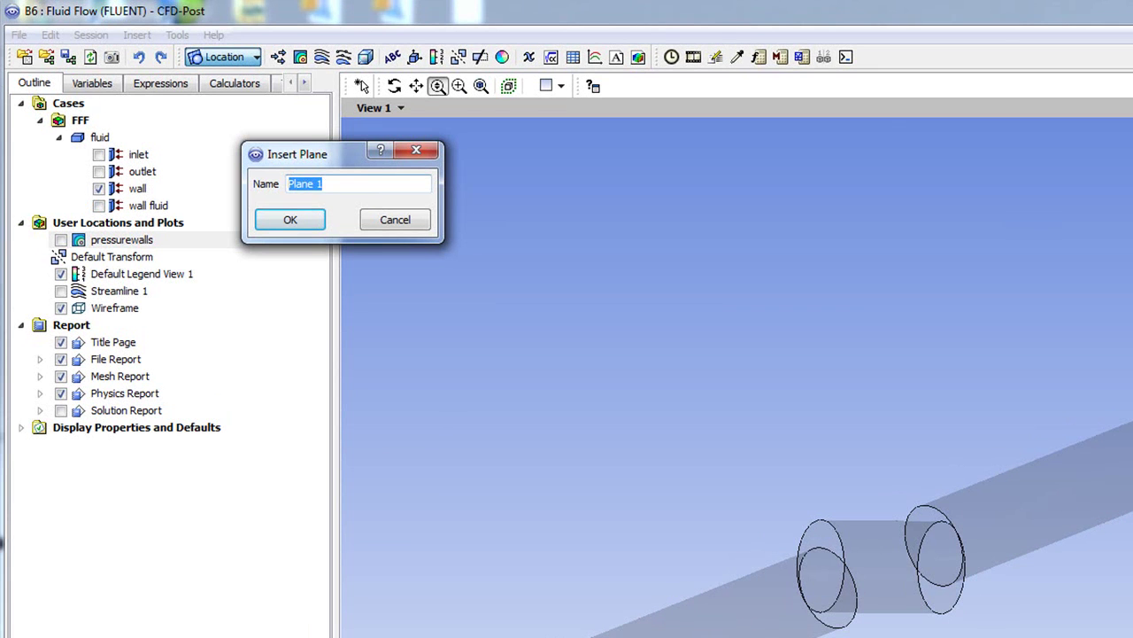
Step: Name the new plane Velocity Contour and create it
type("P")
key("BackSpace")
type("Velocity Contour")
key("Return")
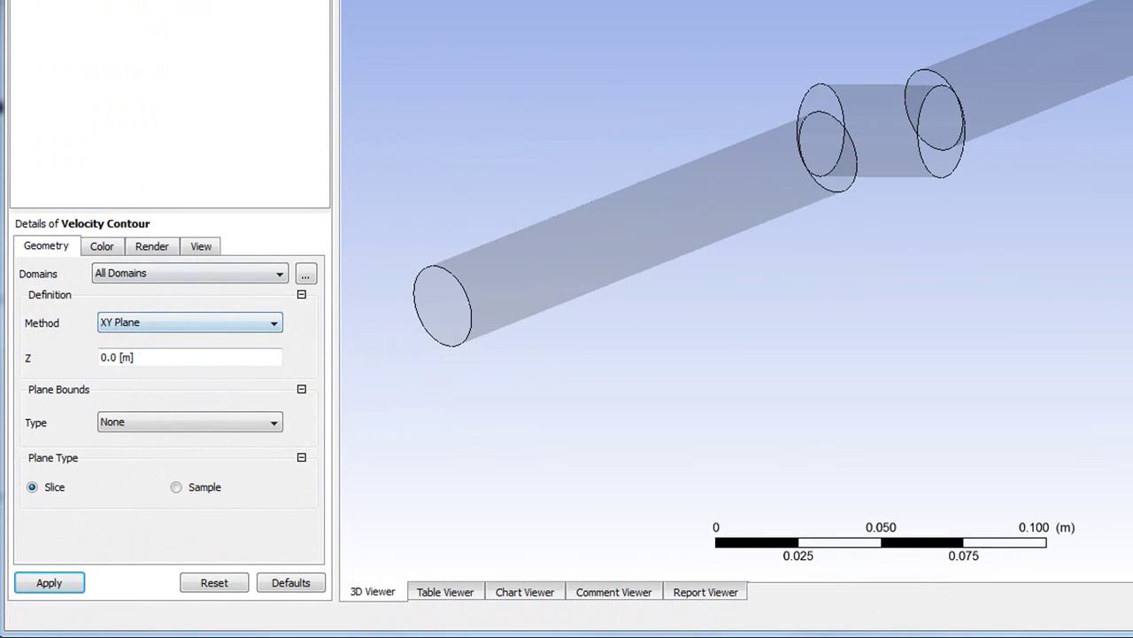
Step: Set the Velocity Contour plane's color mode to Variable with Velocity as the variable, and apply
left_click(102, 246)
left_click(190, 273)
left_click(124, 304)
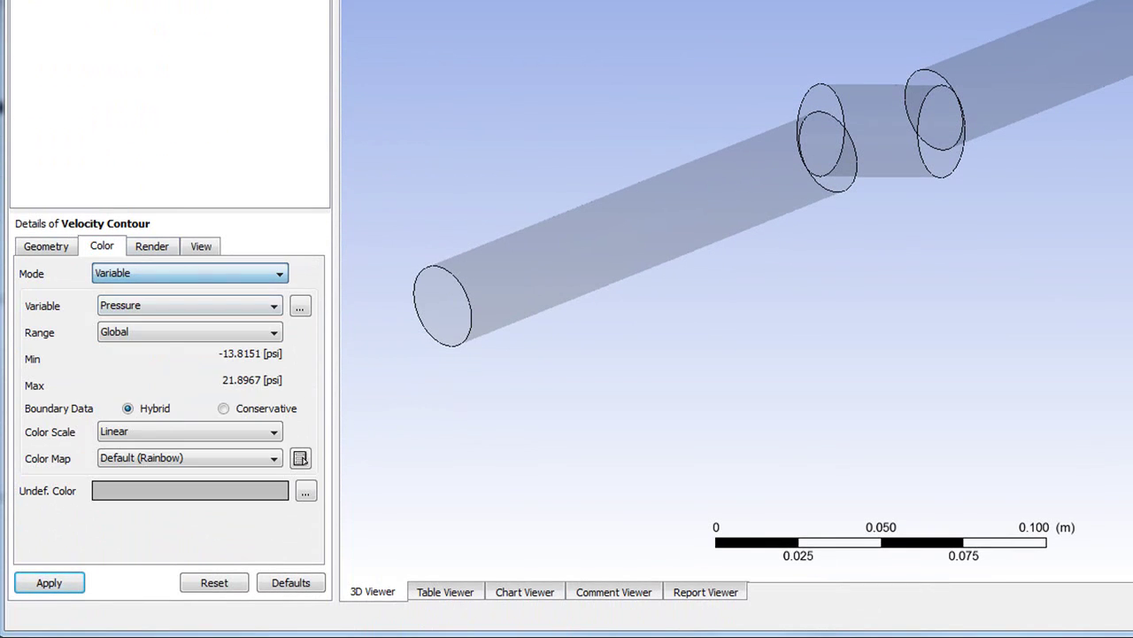
left_click(189, 305)
scroll(150, 361, "down", 5)
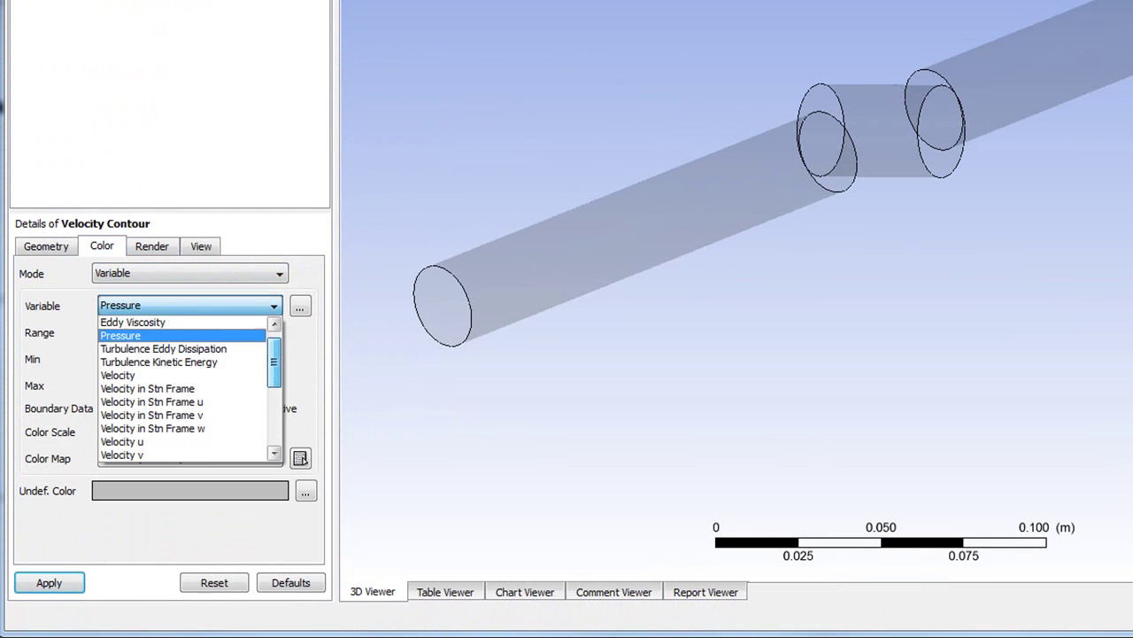
left_click(133, 322)
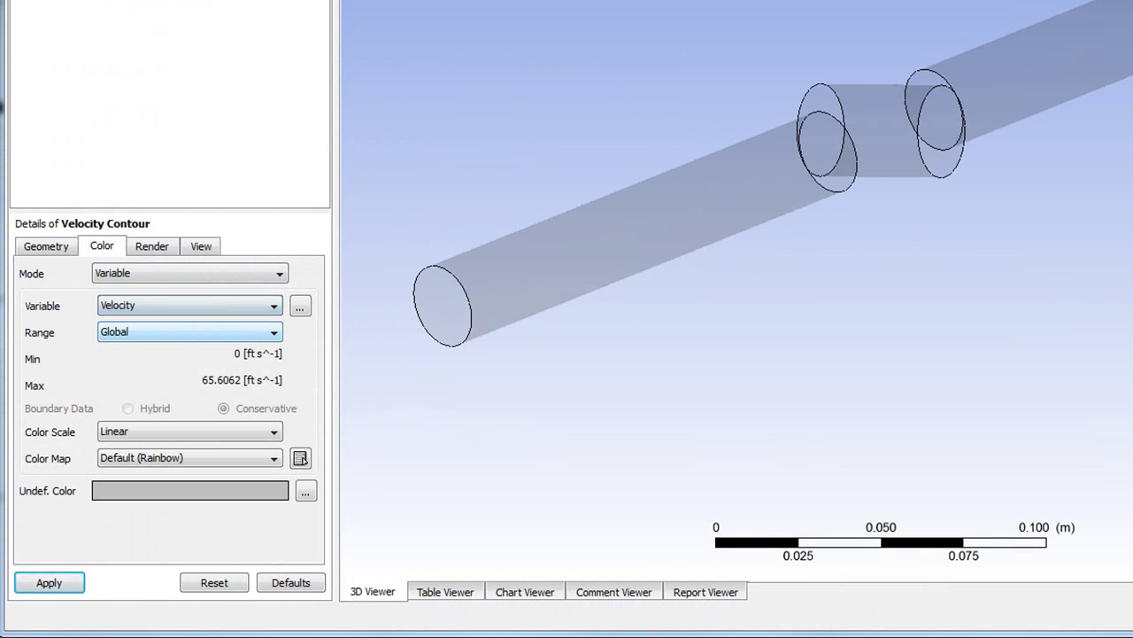
left_click(49, 582)
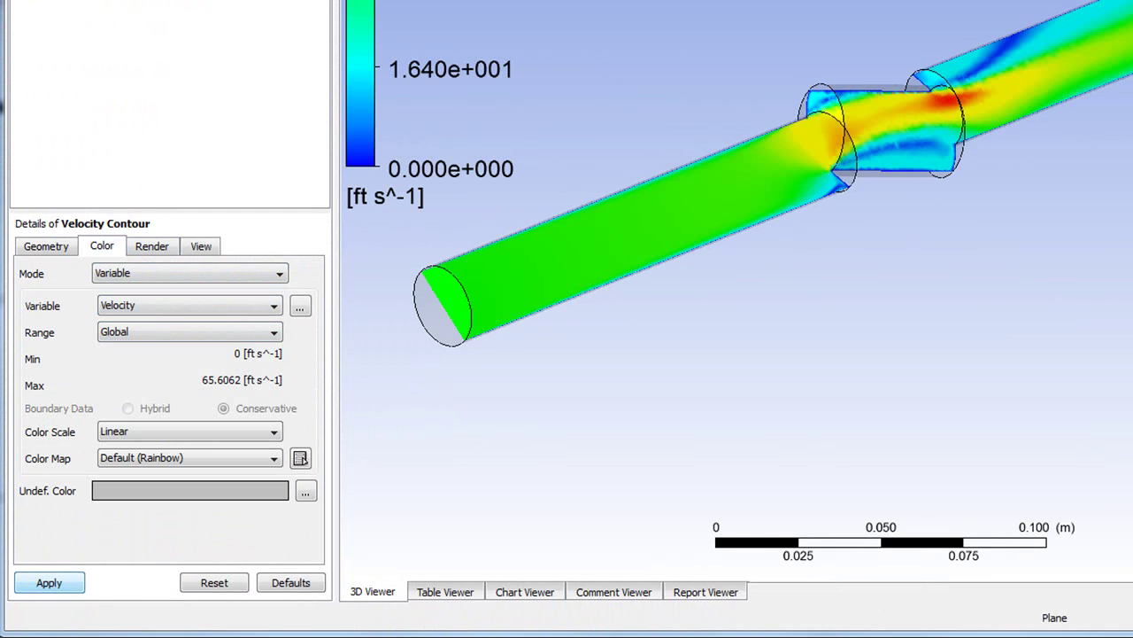
Step: Disable lighting in the Velocity Contour plane's render settings and apply the change
scroll(737, 291, "down", 3)
scroll(737, 290, "up", 5)
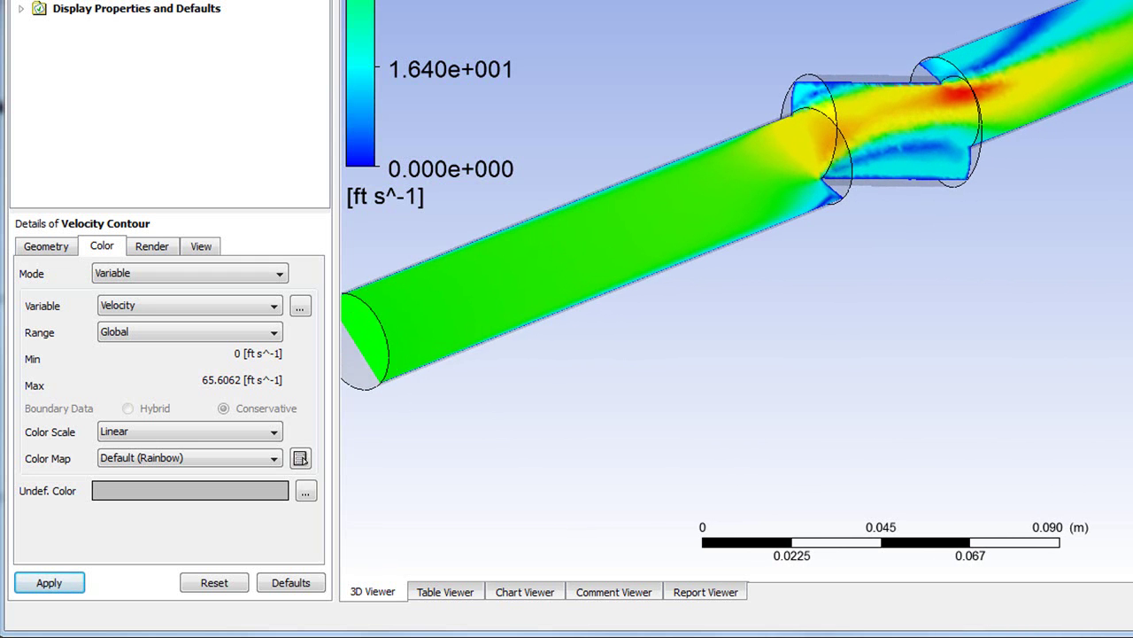
middle_click_drag(737, 290, 650, 381)
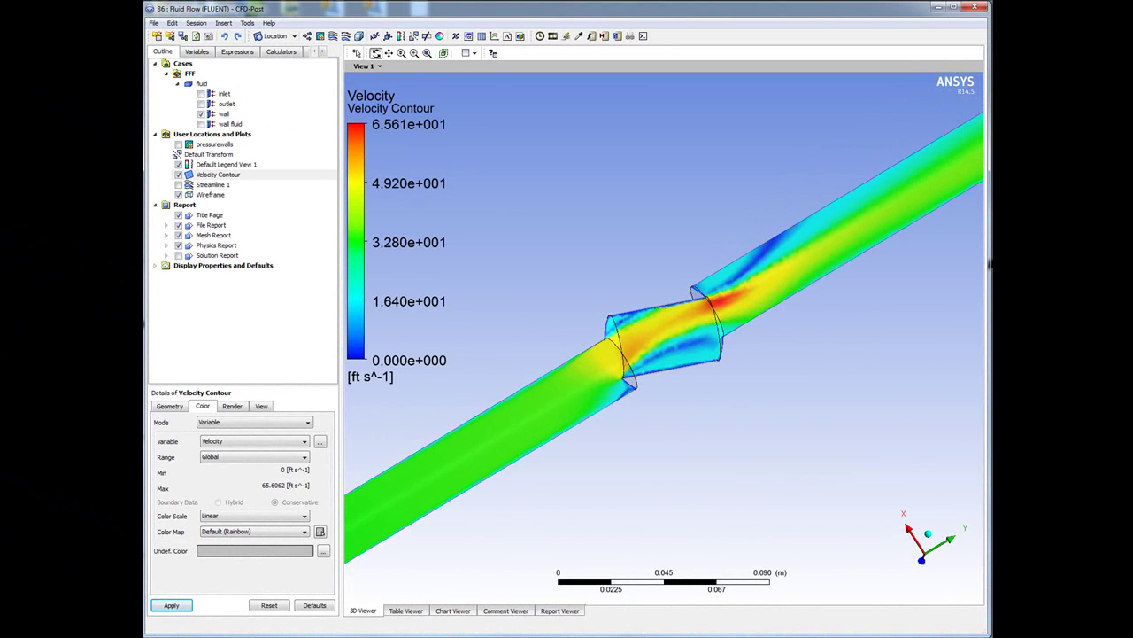
left_click(233, 406)
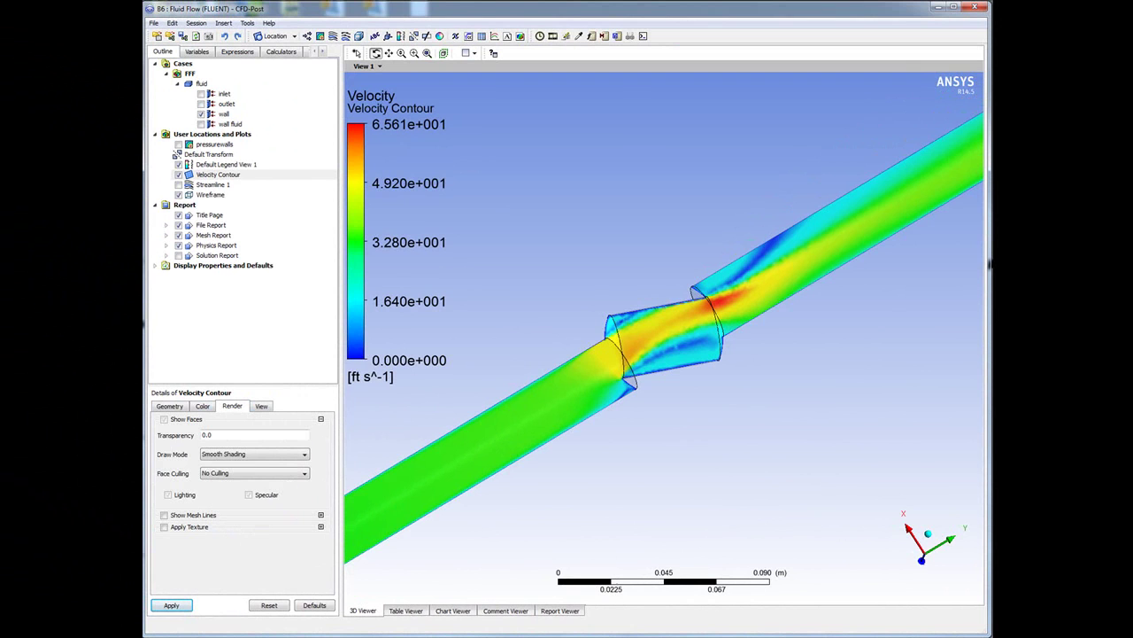
left_click(255, 454)
left_click(255, 454)
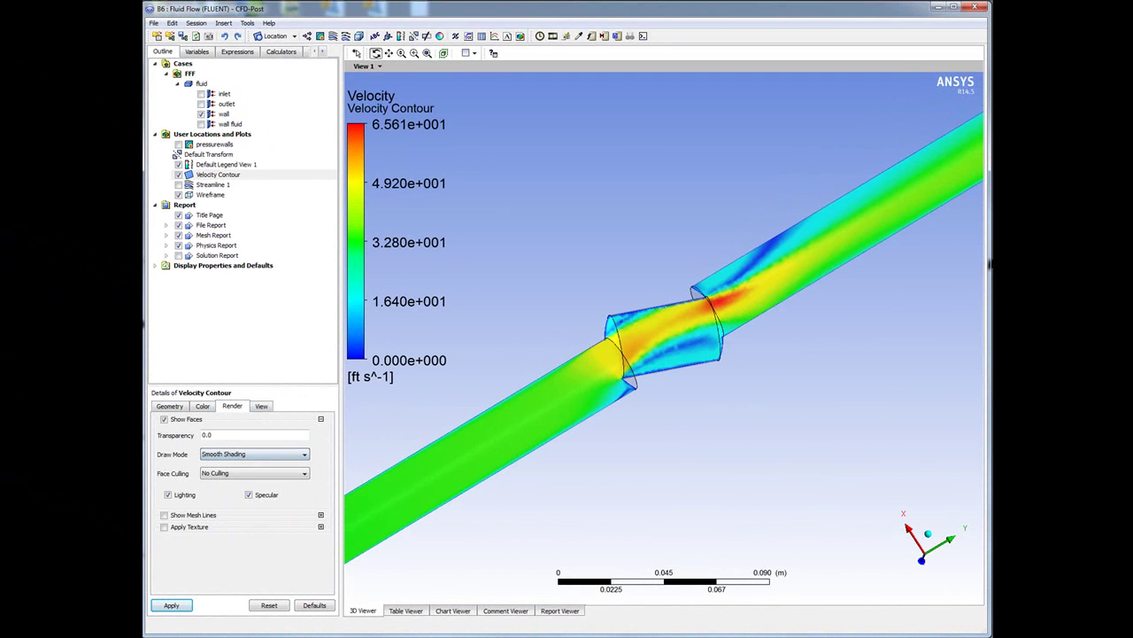
left_click(168, 495)
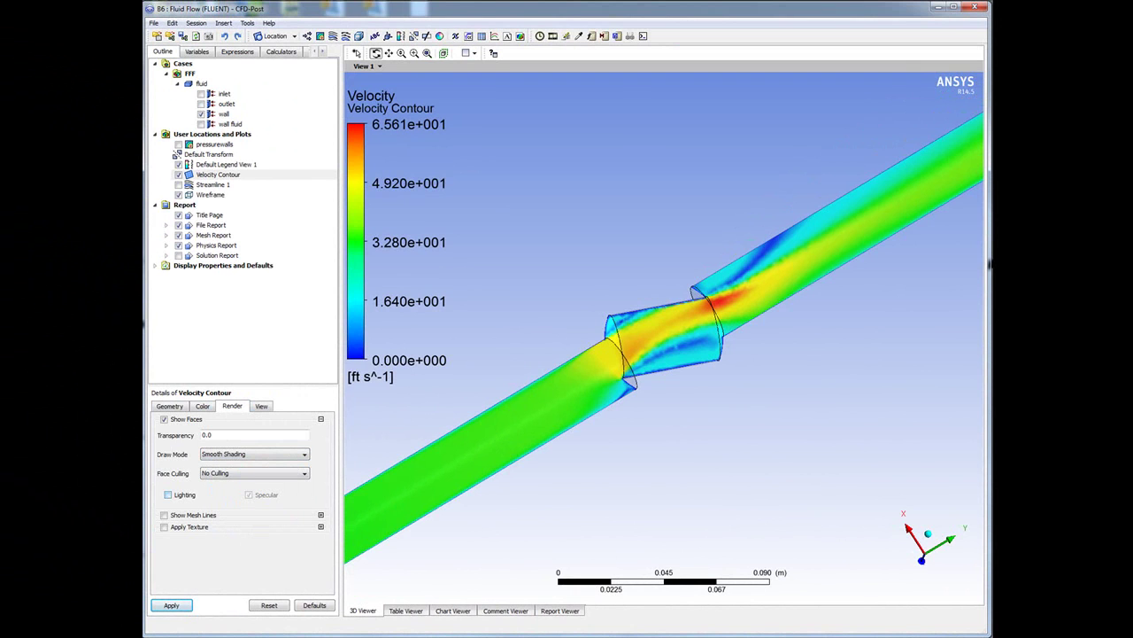
key("Return")
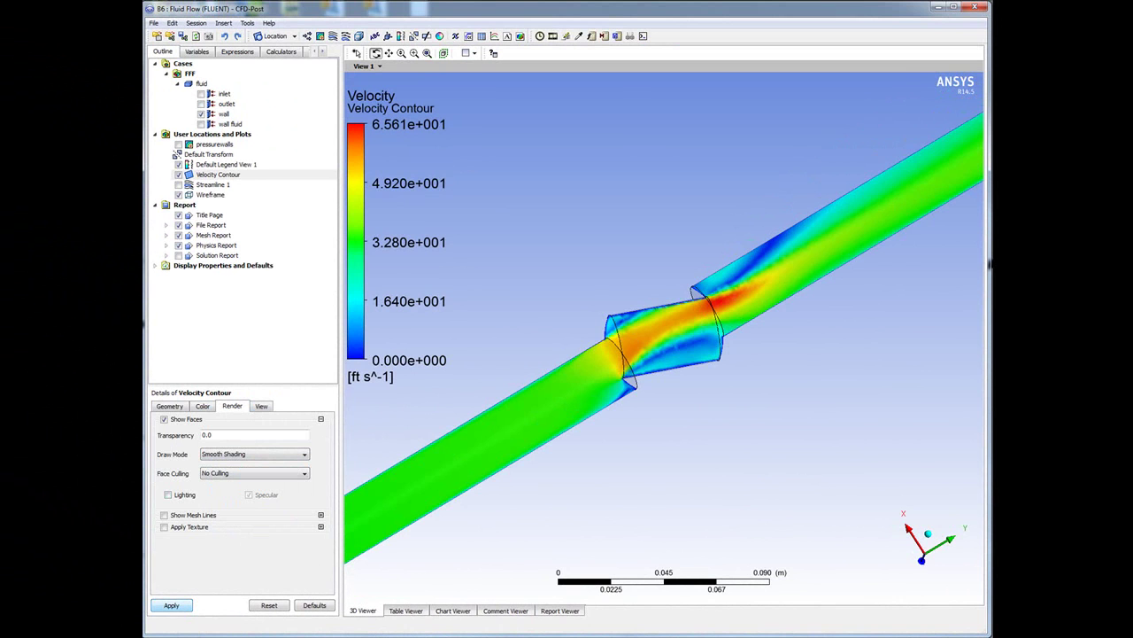
Step: Duplicate the Velocity Contour plane and name the copy Pressure Contour
left_click(402, 53)
left_click_drag(664, 293, 664, 398)
right_click(235, 175)
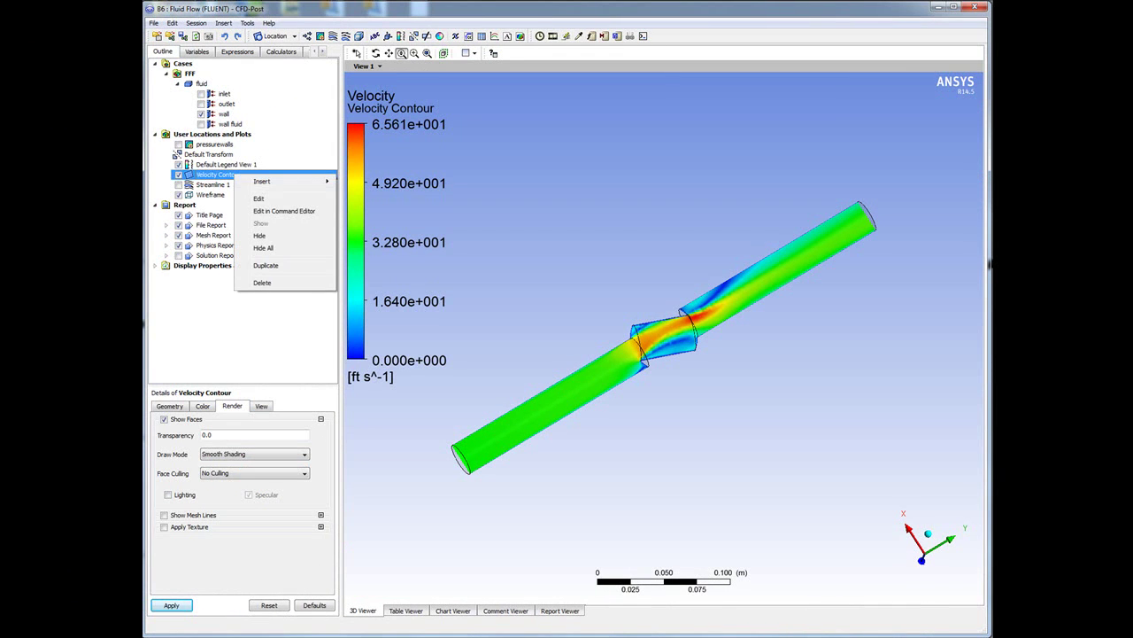
left_click(266, 265)
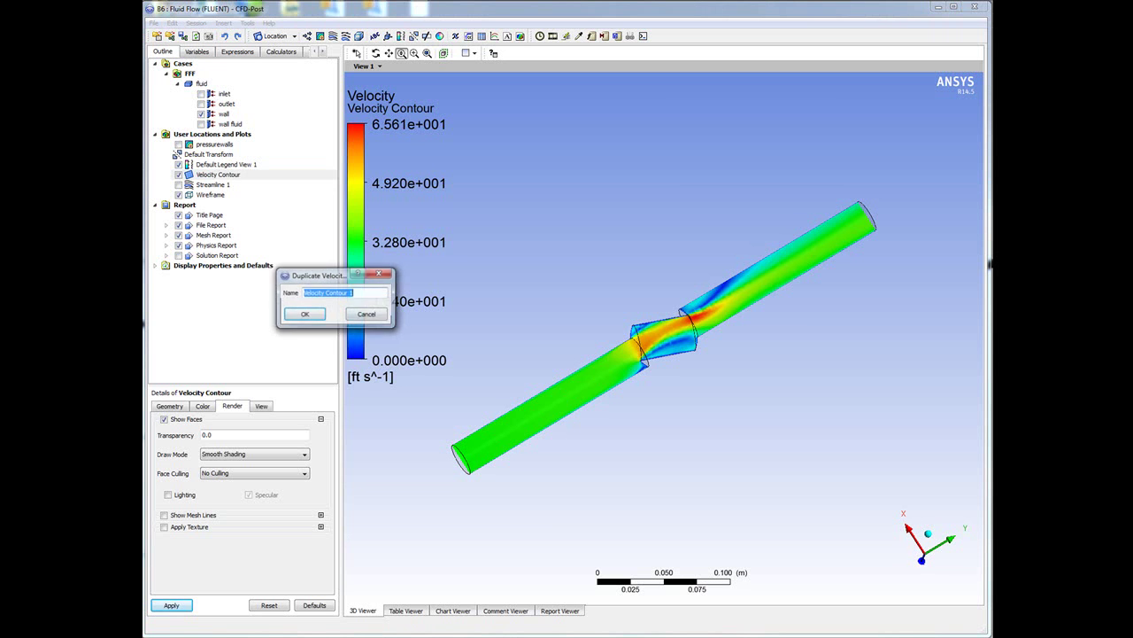
left_click(326, 292)
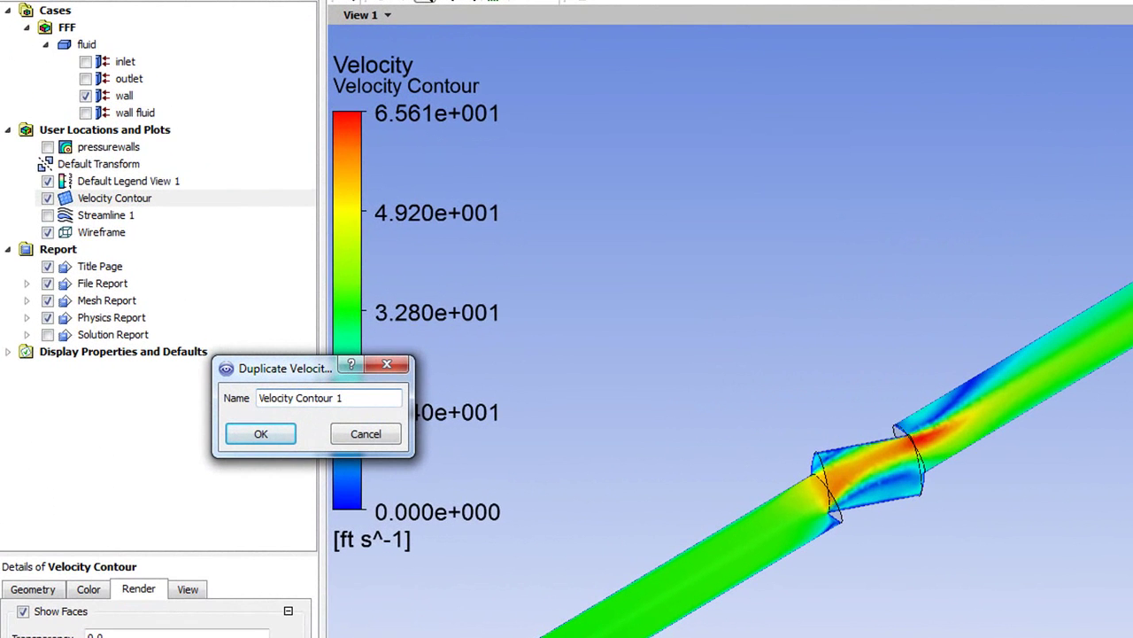
double_click(294, 352)
type("Pressure")
key("BackSpace")
key("BackSpace")
key("Return")
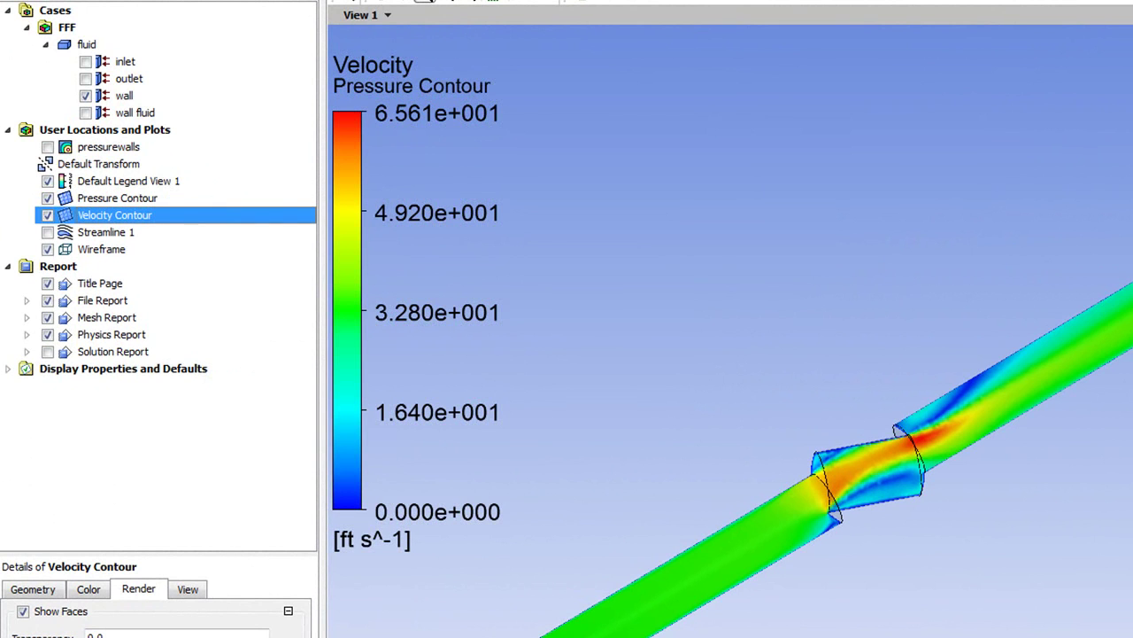
Step: Hide the Velocity Contour plane and color the Pressure Contour plane by Pressure
left_click(117, 198)
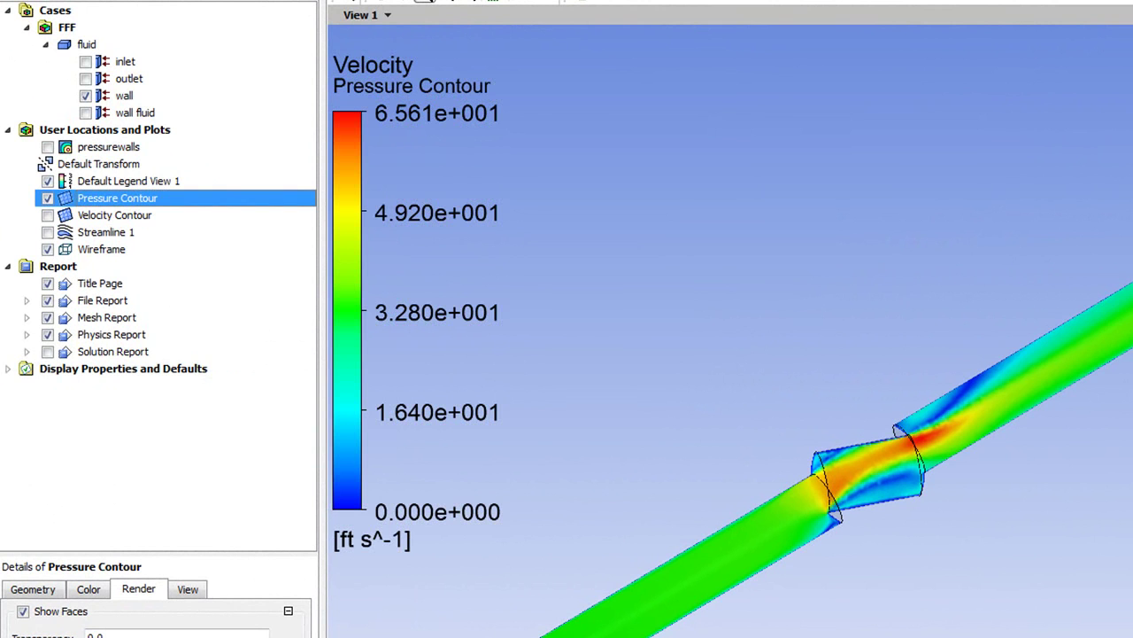
right_click(152, 198)
left_click(181, 242)
left_click(89, 589)
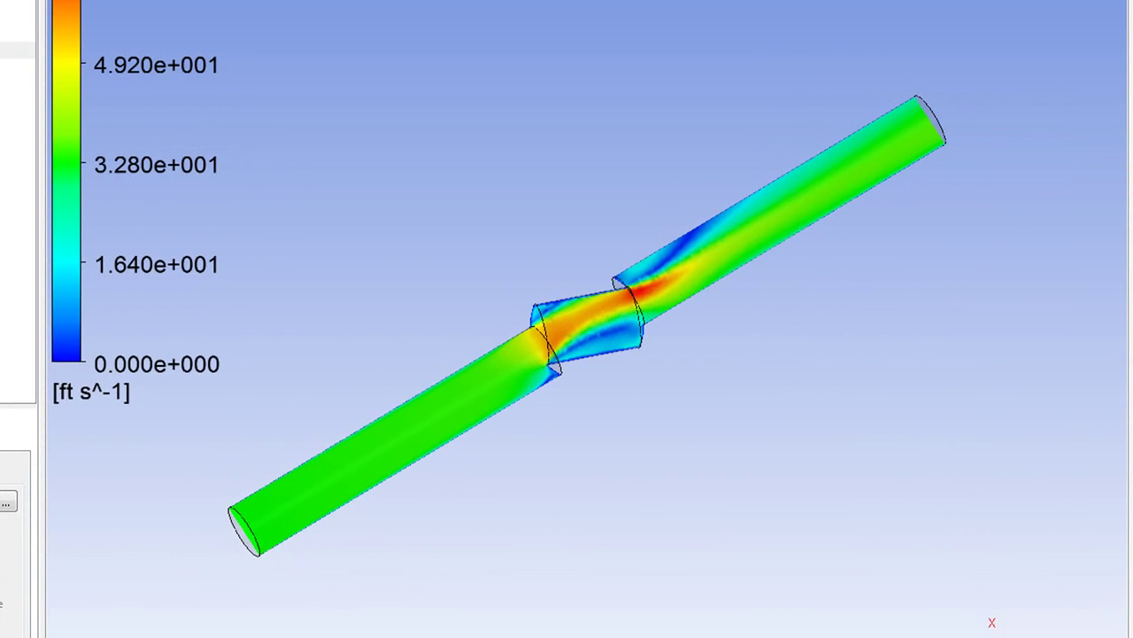
scroll(588, 324, "down", 2)
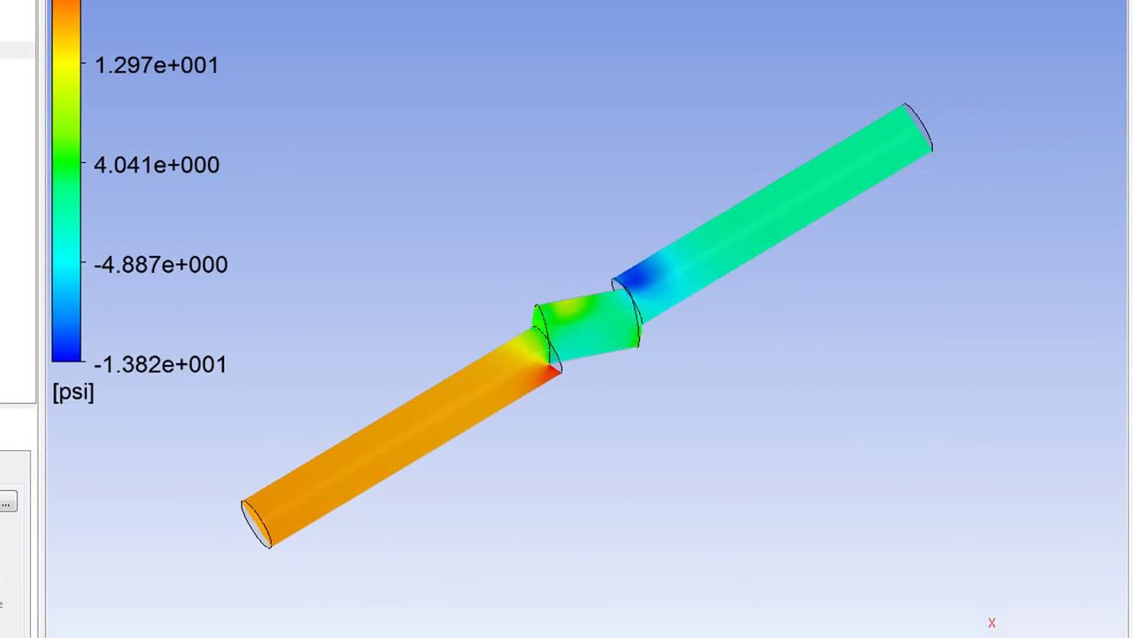
Step: Hide the Pressure Contour plane and display the Velocity Contour plane together with the streamlines
scroll(588, 325, "up", 8)
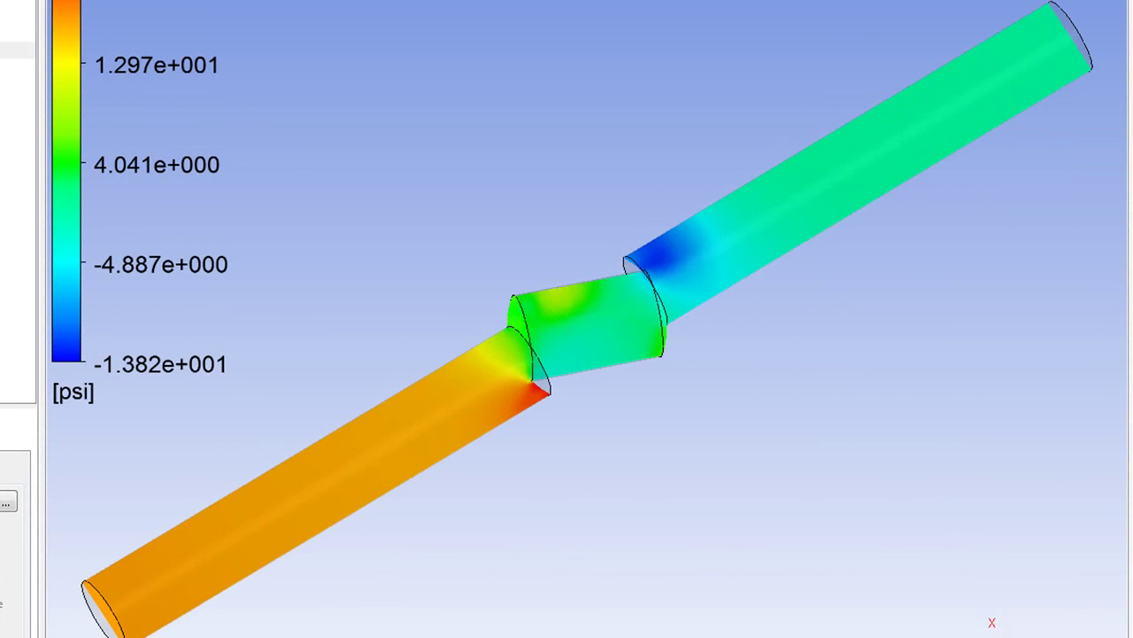
mouse_move(588, 324)
middle_mouse_down()
mouse_move(691, 324)
mouse_move(580, 318)
mouse_move(615, 348)
mouse_move(591, 340)
middle_mouse_up()
left_click(7, 50)
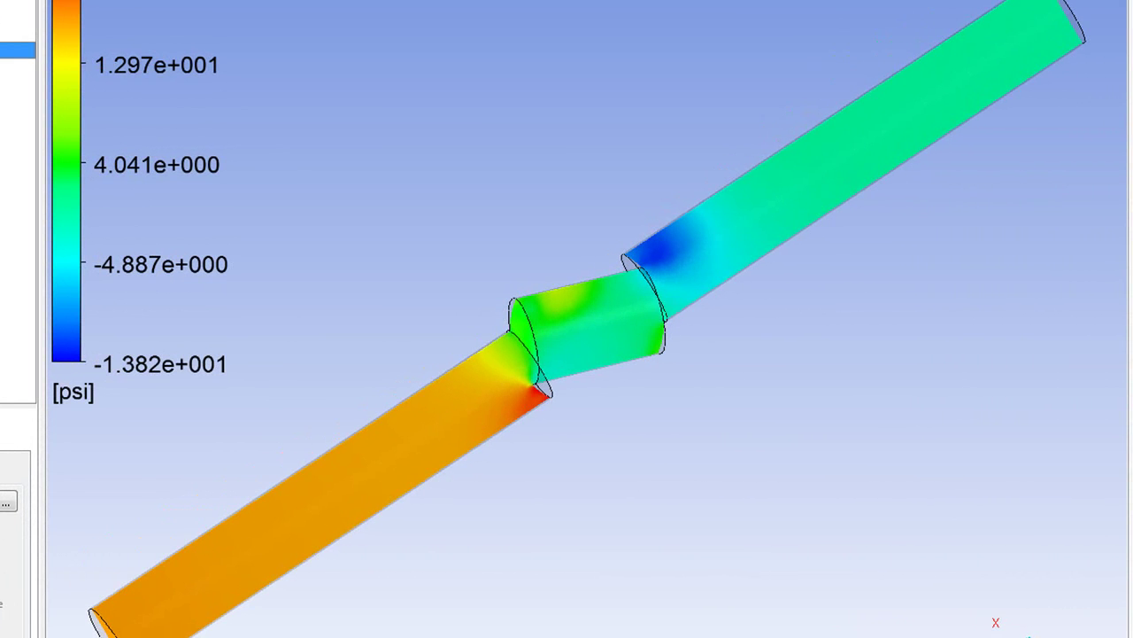
left_click(7, 68)
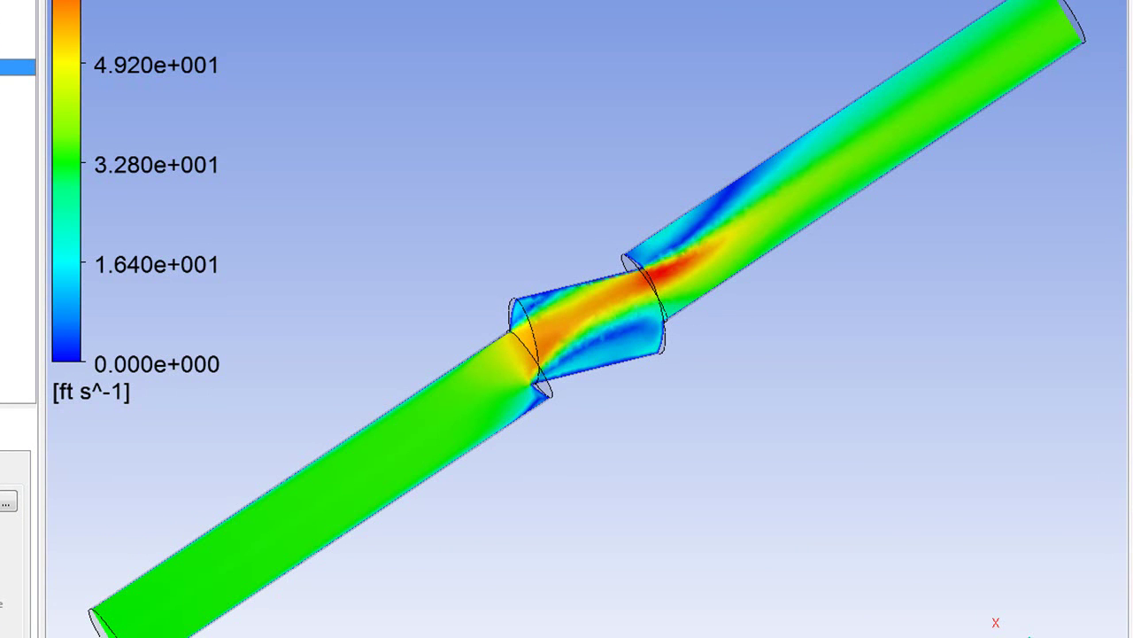
left_click(7, 84)
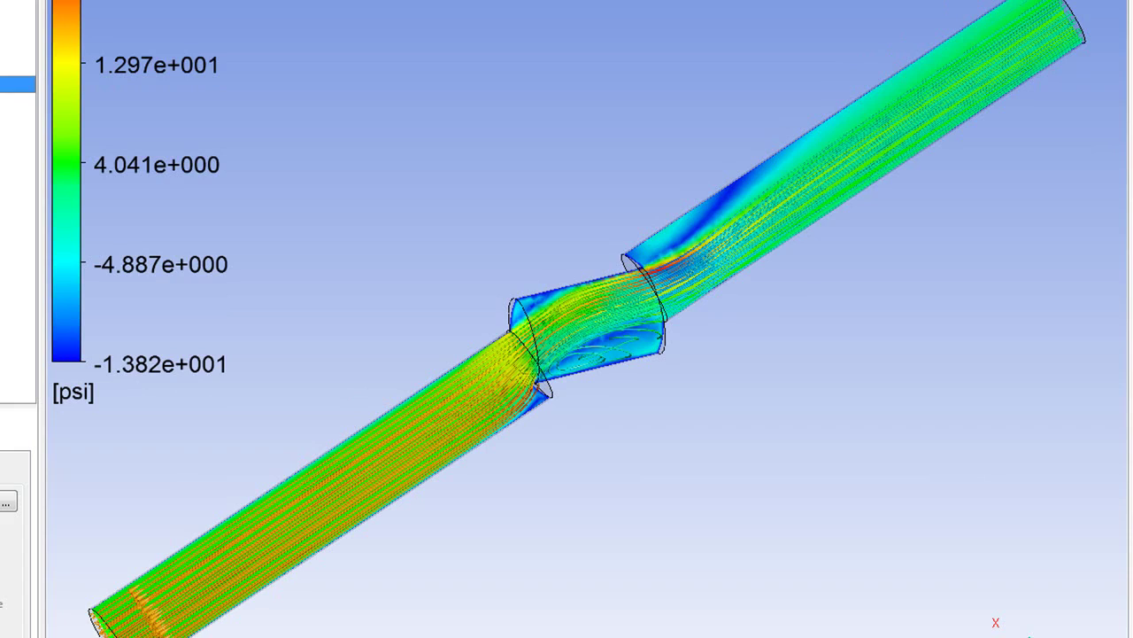
middle_click_drag(585, 354, 588, 297)
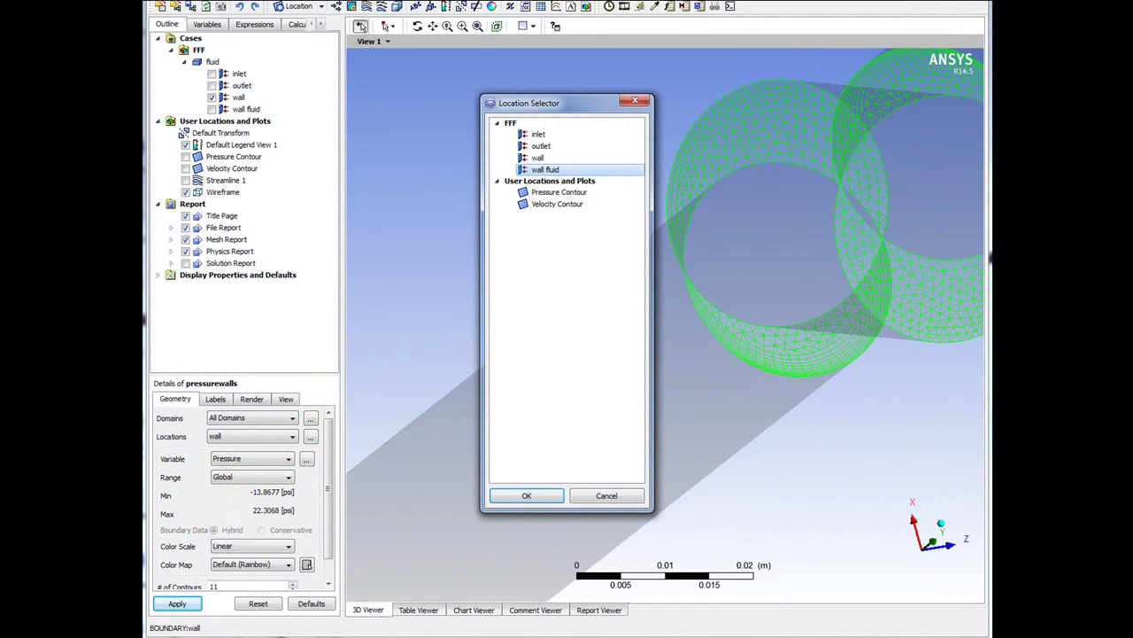
Step: Set the pressurewalls contour's locations to both wall and wall fluid, and apply
left_click(538, 158, "ctrl")
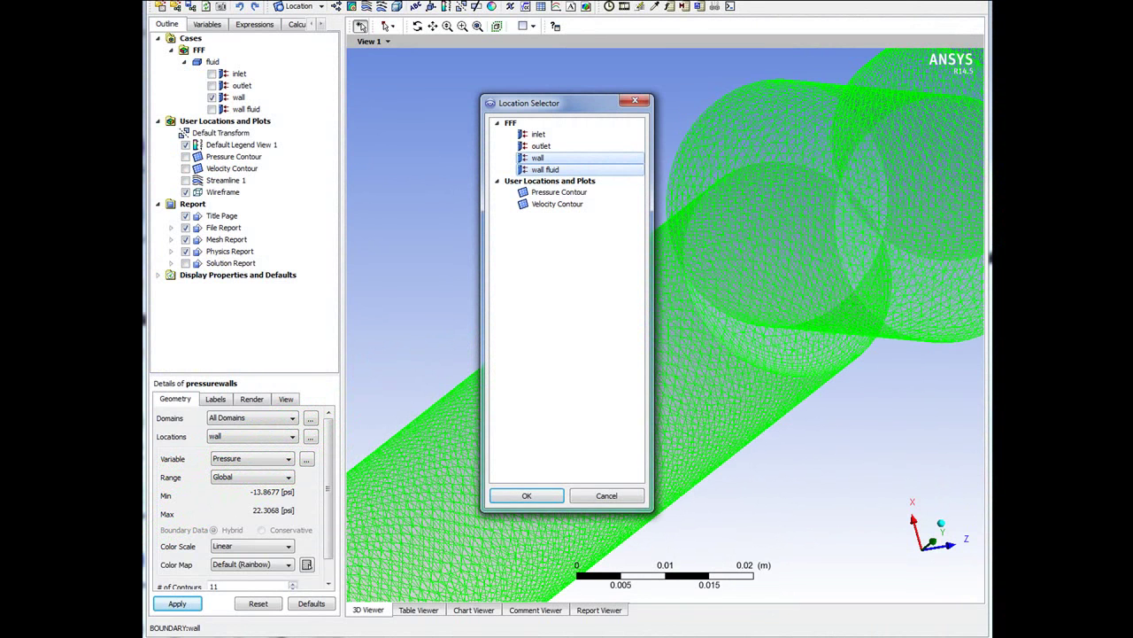
left_click(527, 496)
left_click(177, 603)
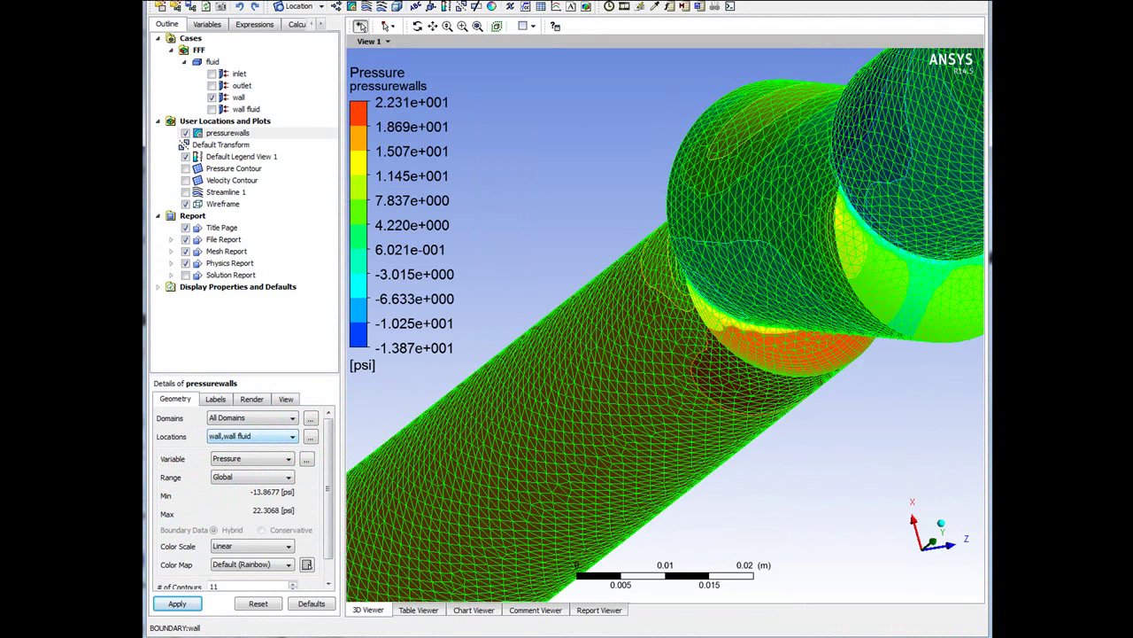
Step: Restrict the pressurewalls contour's location to wall fluid only, and apply the change
left_click(310, 436)
left_click(538, 158)
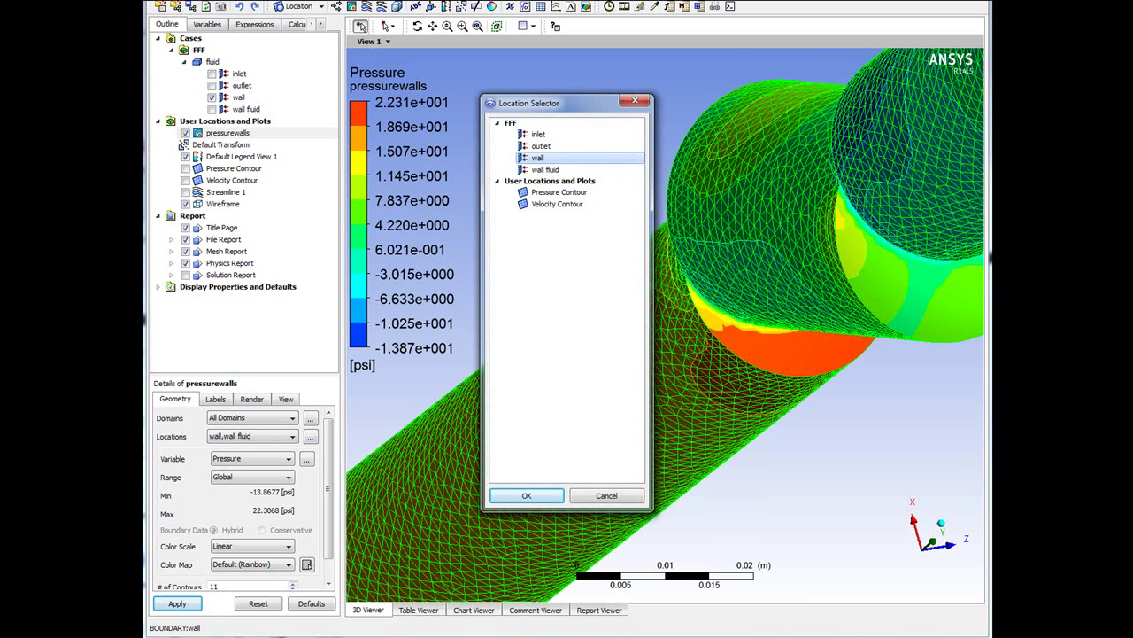
left_click(546, 169)
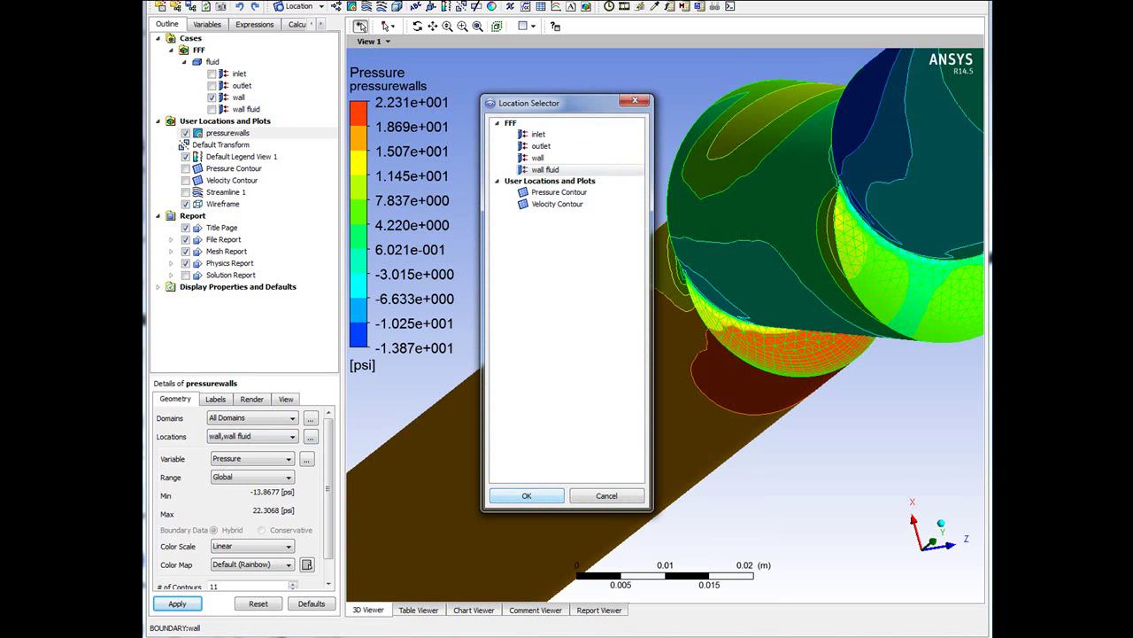
left_click(526, 495)
left_click(177, 603)
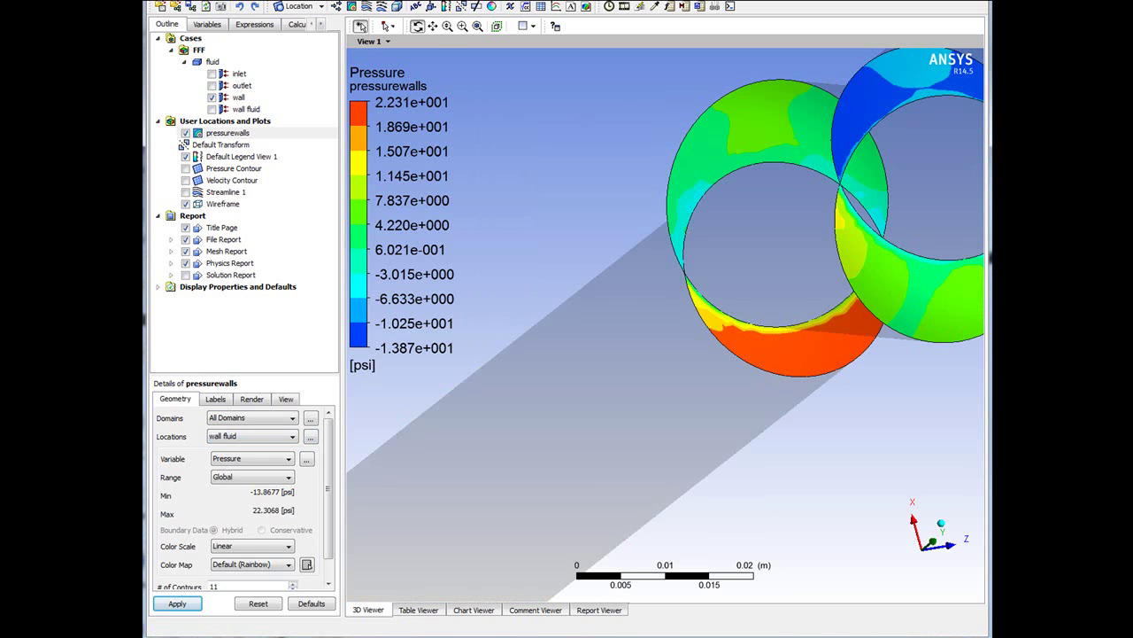
Step: Examine the pressurewalls contour on the inner valve wall from several angles, both close up and with the whole pipe in view
left_click(417, 26)
left_click_drag(495, 257, 673, 257)
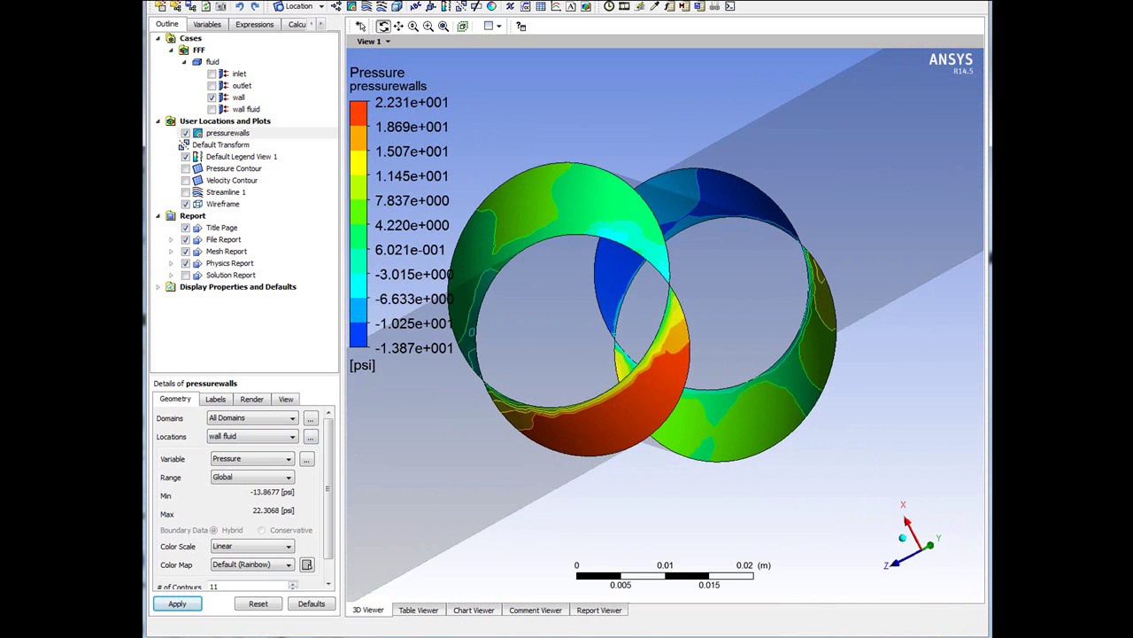
left_click(413, 27)
left_click_drag(619, 221, 620, 398)
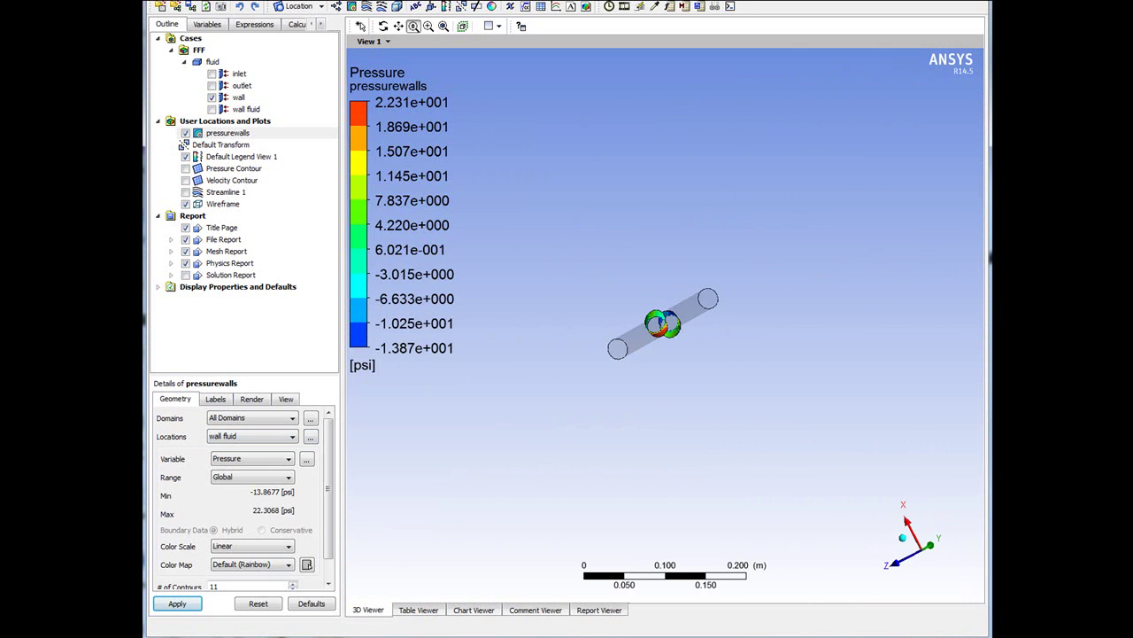
scroll(664, 325, "up", 5)
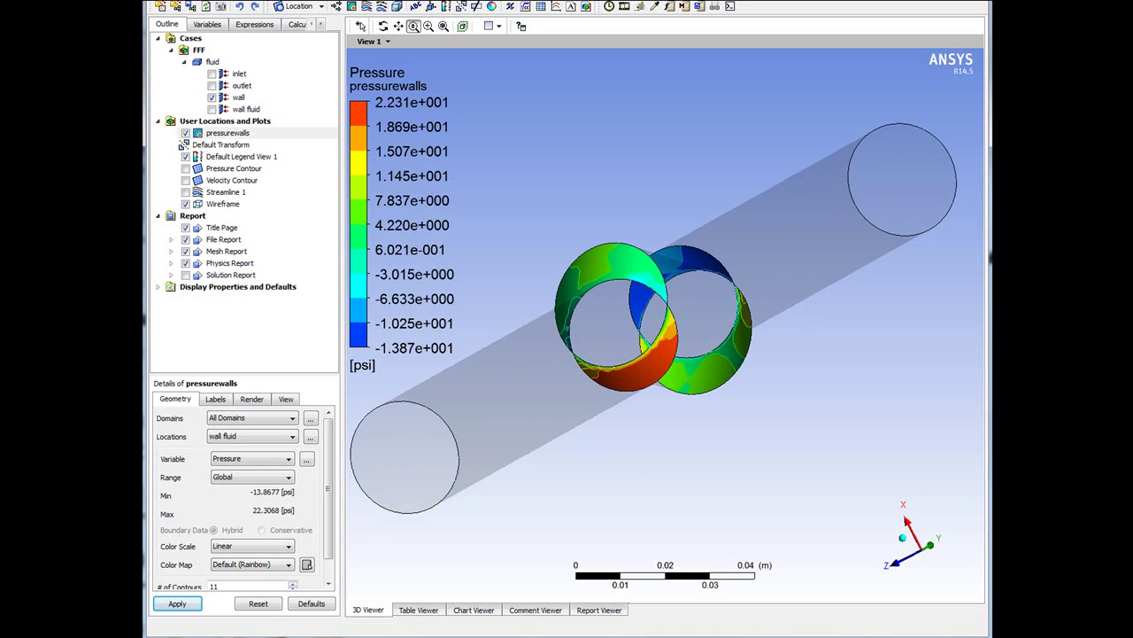
left_click(383, 27)
left_click_drag(637, 248, 471, 315)
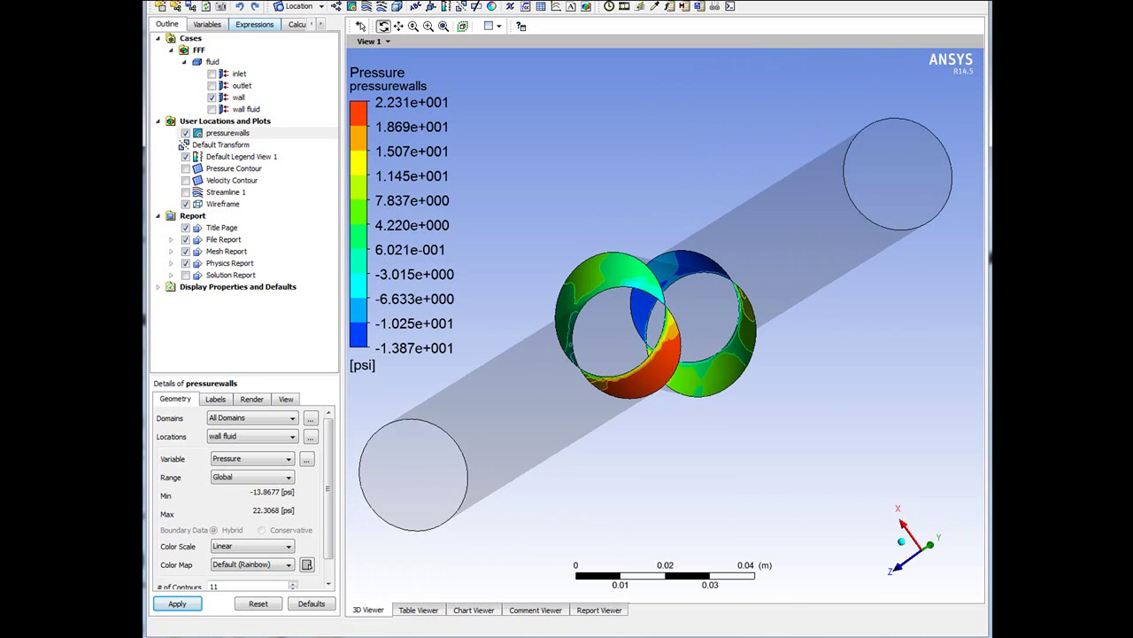
Step: Collapse the fluid domain's list of boundaries in the outline
left_click(171, 51)
left_click(171, 51)
left_click(184, 62)
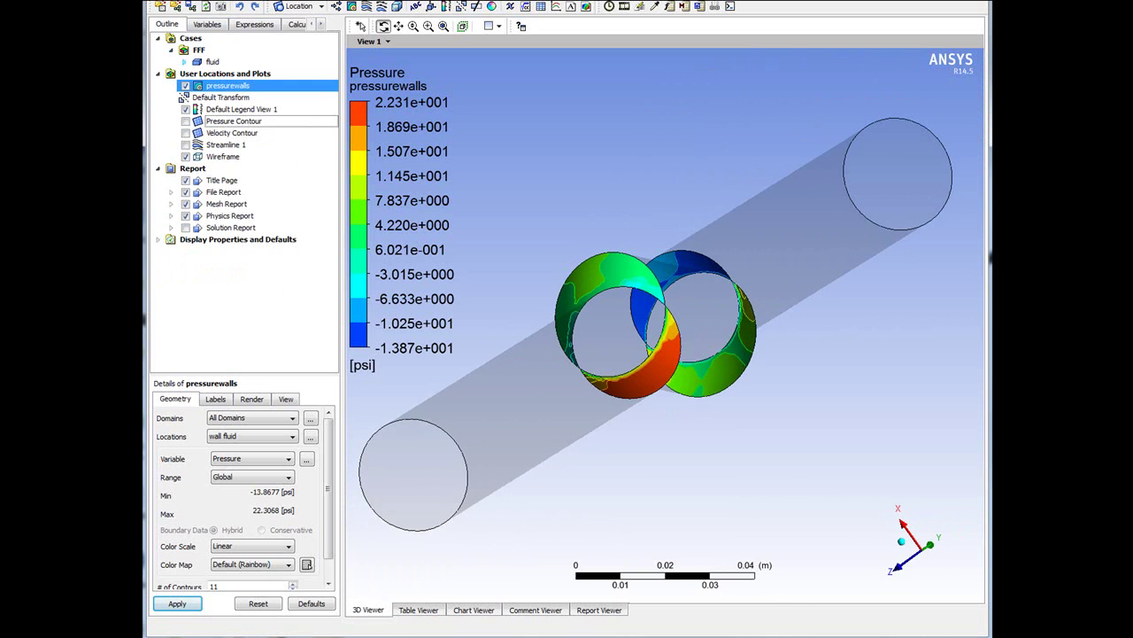
left_click(184, 62)
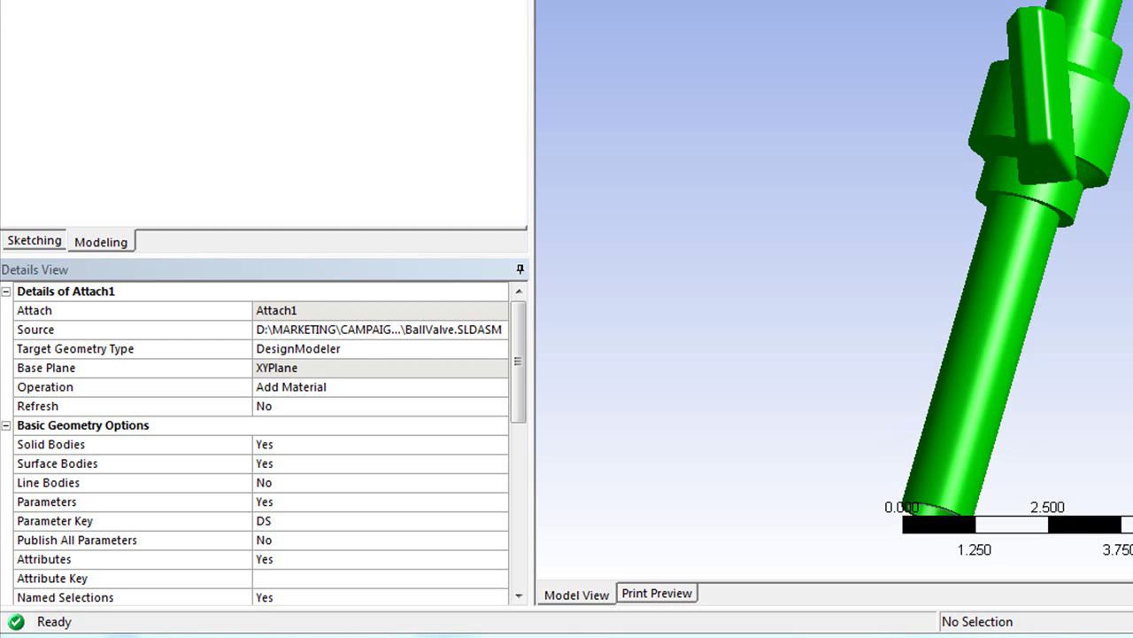
Step: Review the imported CAD parameters of Attach1 and switch to Workbench to open the project's Parameter Set
left_click_drag(519, 361, 519, 524)
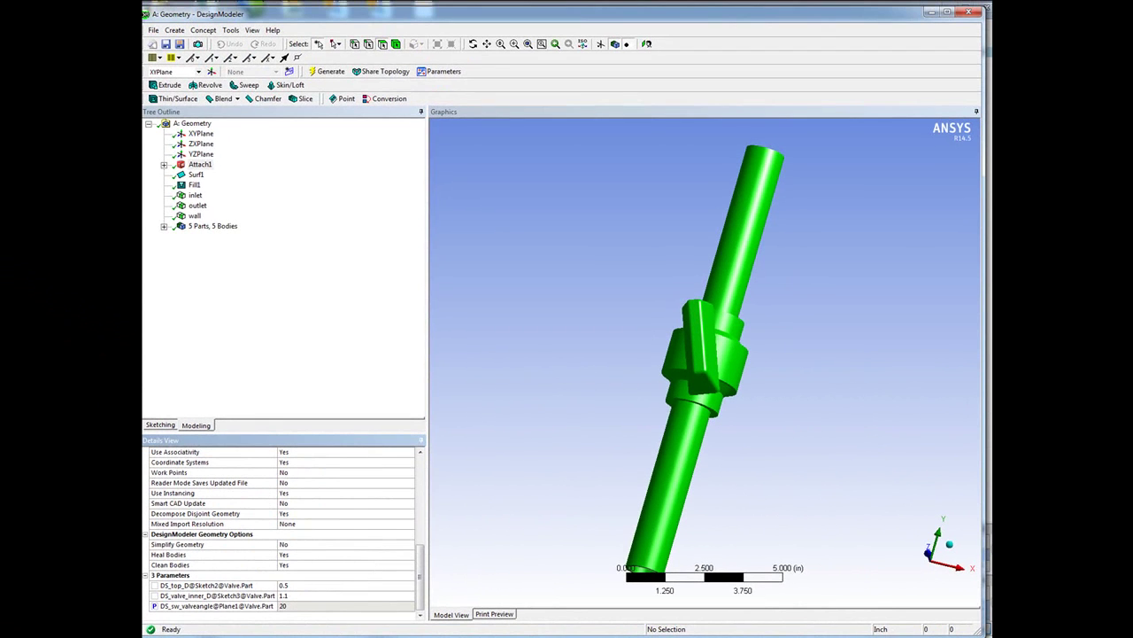
left_click(932, 13)
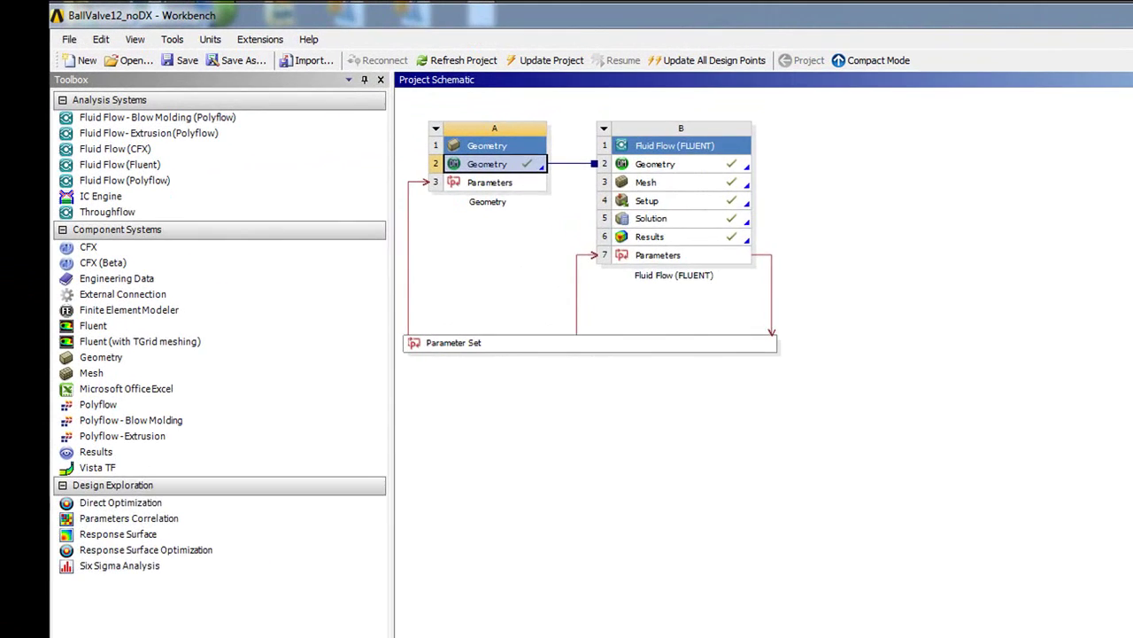
double_click(452, 230)
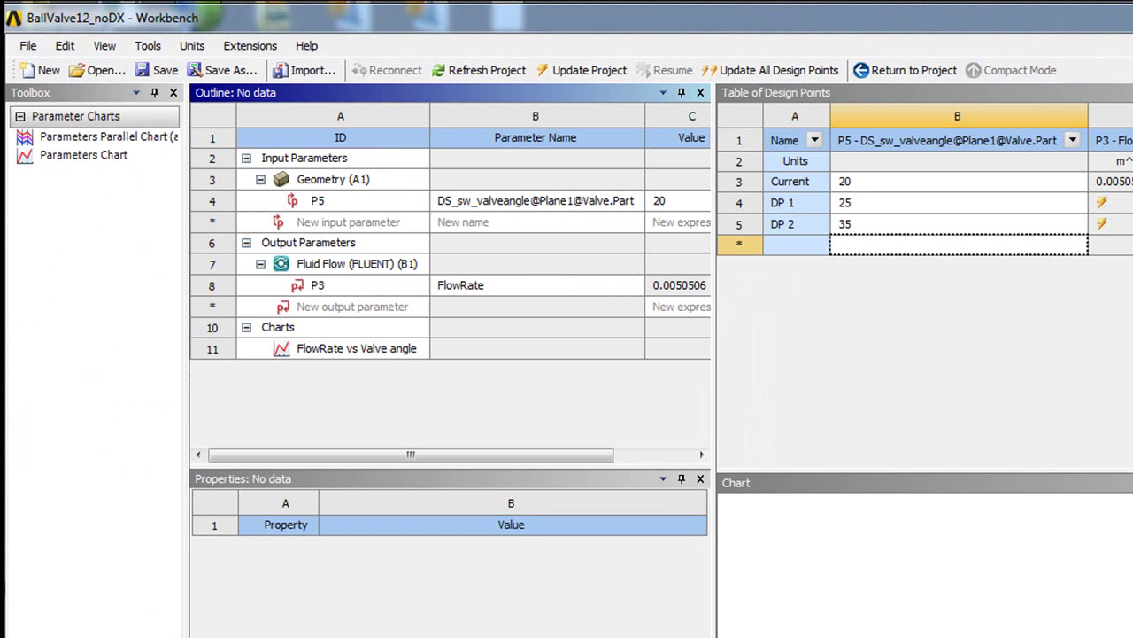
Step: Add four design points with DS_sw_valveangle values of 40, 60, 80 and 90
left_click(959, 246)
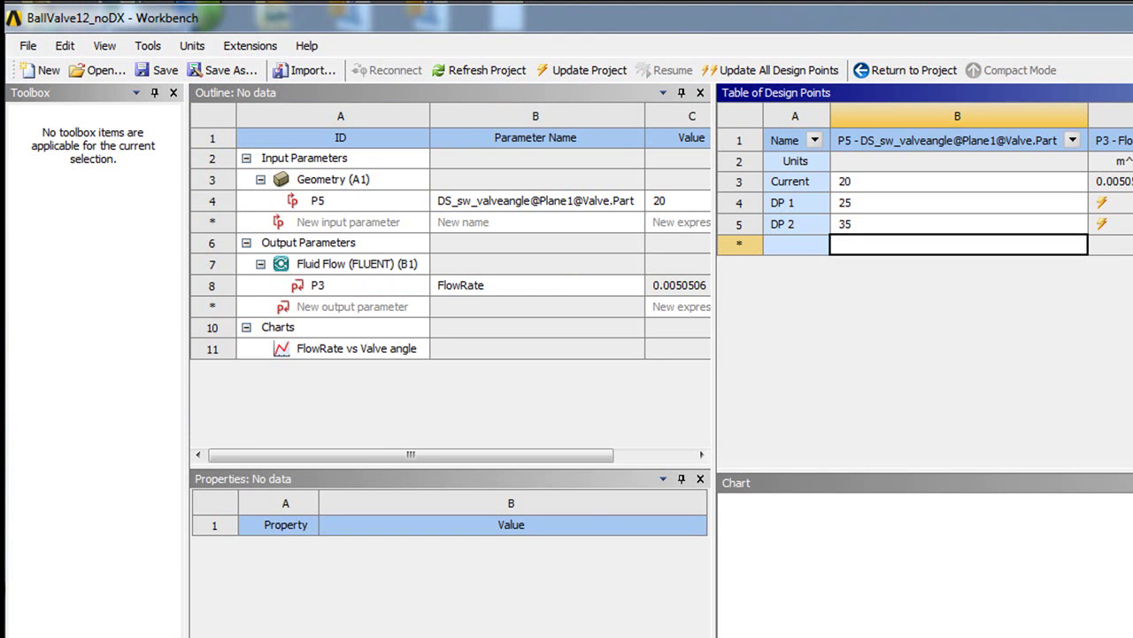
type("40")
key("Return")
type("60")
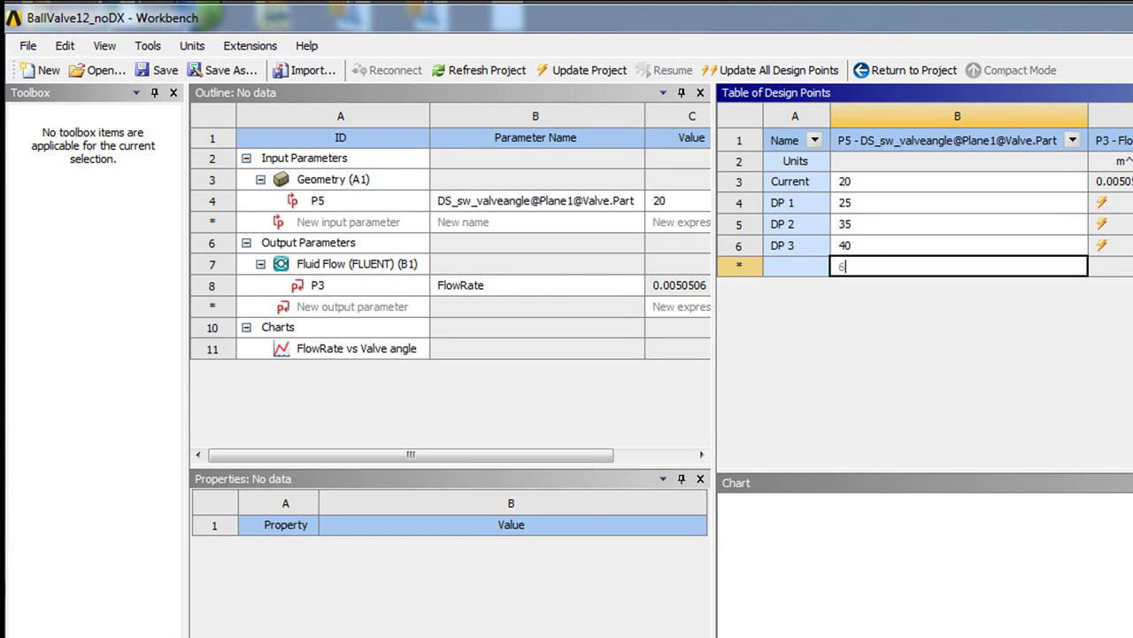
key("Return")
type("80")
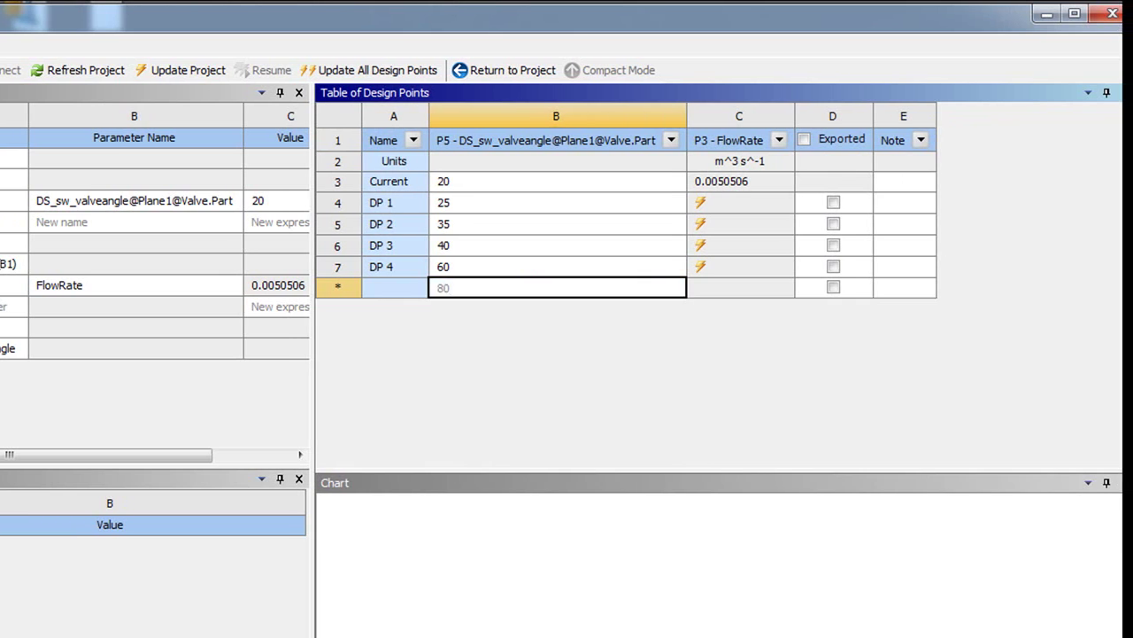
key("Return")
type("90")
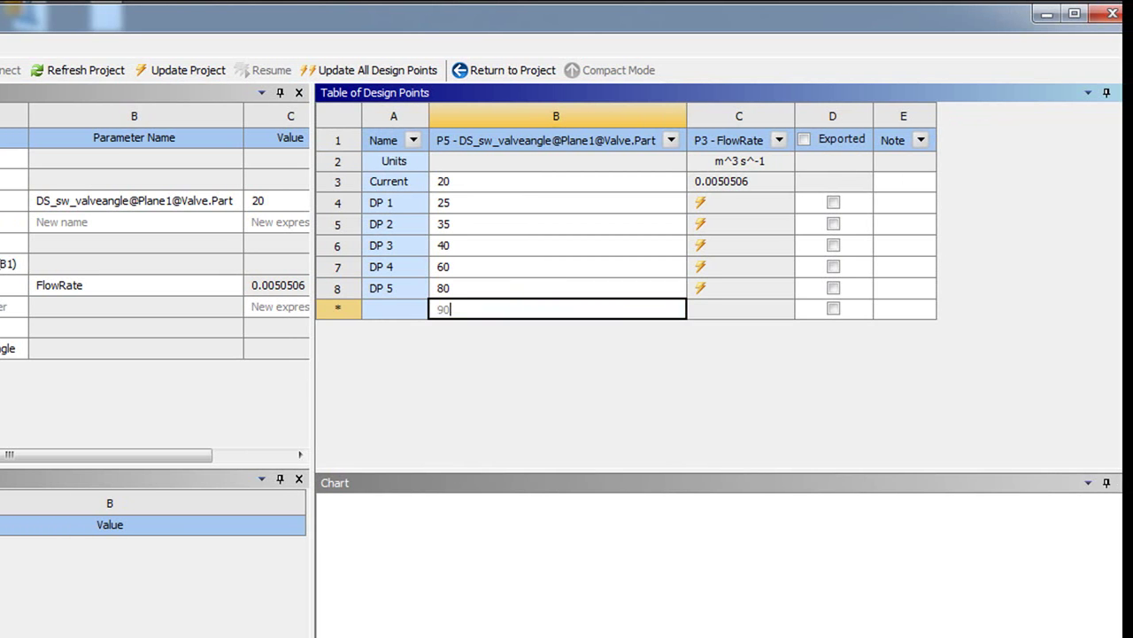
key("Return")
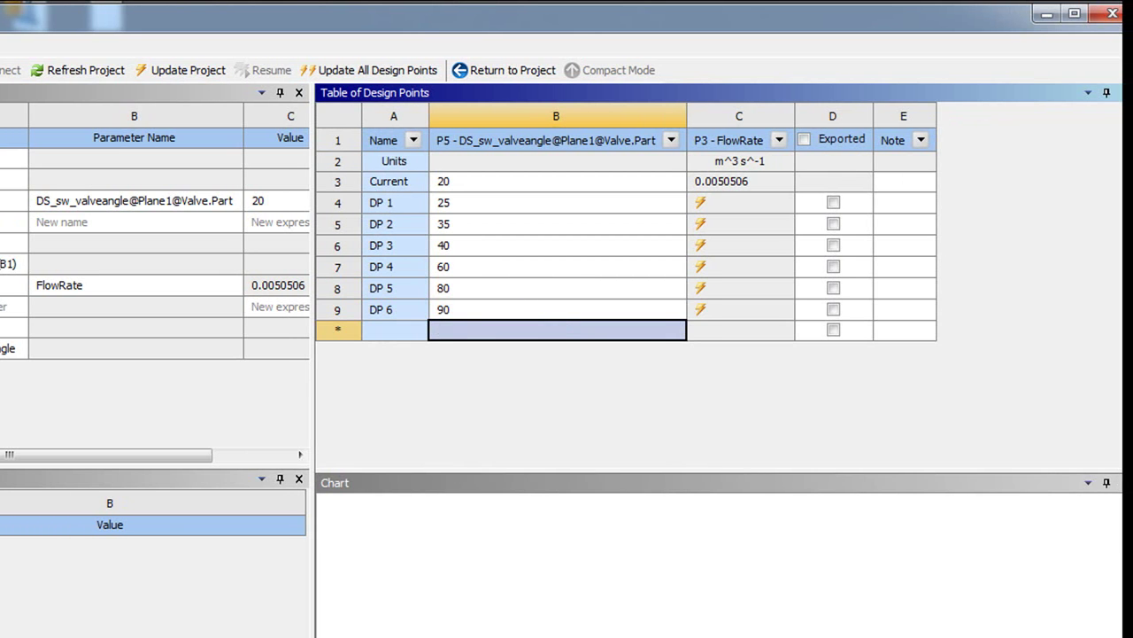